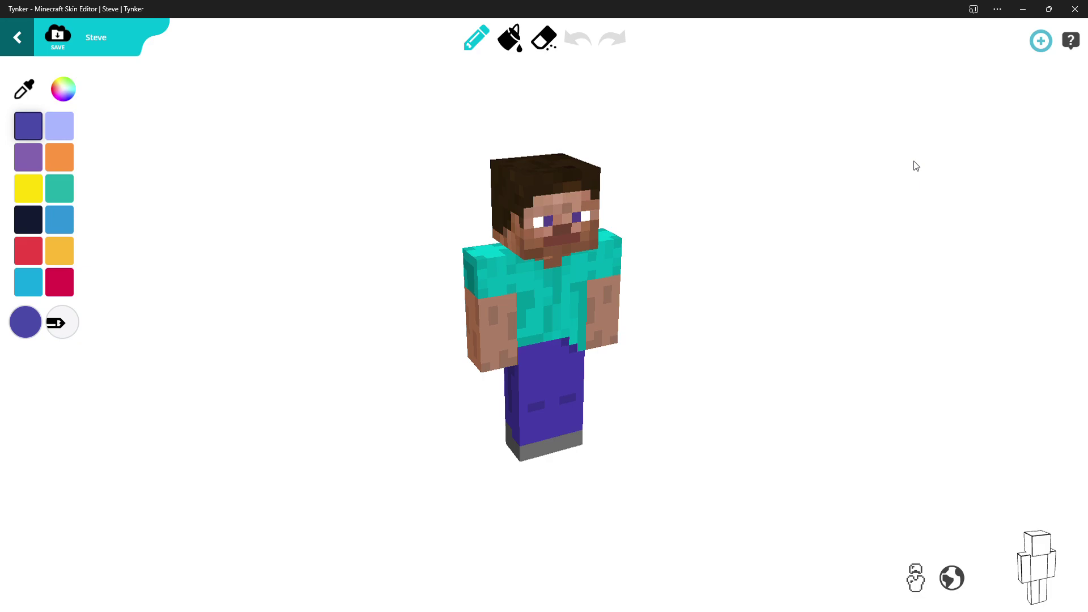
# Choose the Fill tool and change the dark navy palette colour to black.
pyautogui.moveTo(670, 201); pyautogui.dragTo(583, 185)
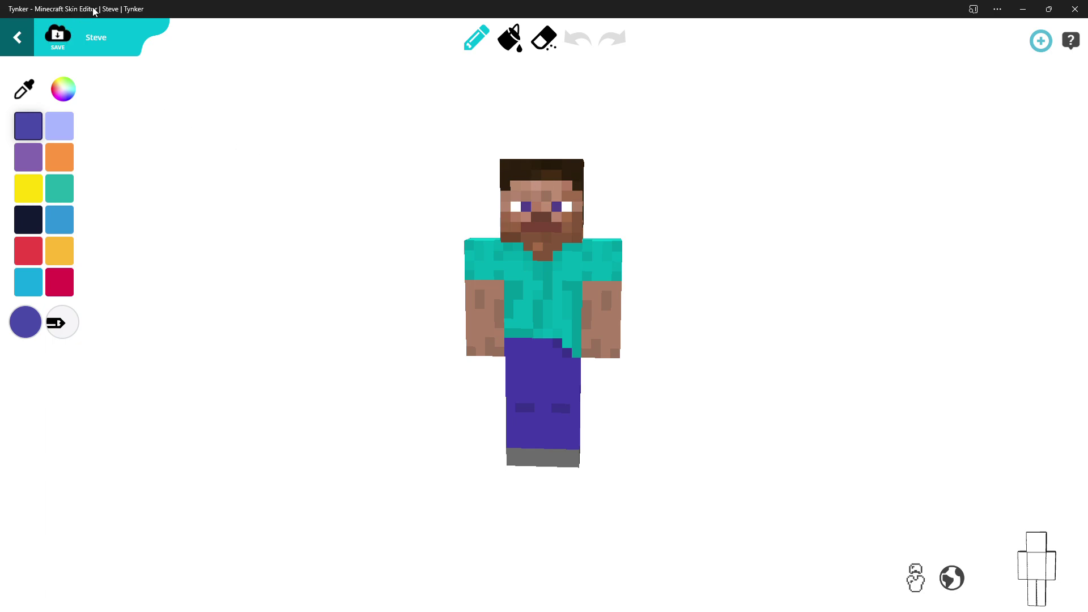
pyautogui.moveTo(379, 157)
pyautogui.mouseDown()
pyautogui.moveTo(699, 145)
pyautogui.moveTo(495, 146)
pyautogui.moveTo(437, 150)
pyautogui.moveTo(429, 163)
pyautogui.moveTo(407, 150)
pyautogui.moveTo(375, 152)
pyautogui.moveTo(383, 159)
pyautogui.mouseUp()
pyautogui.click(29, 218)
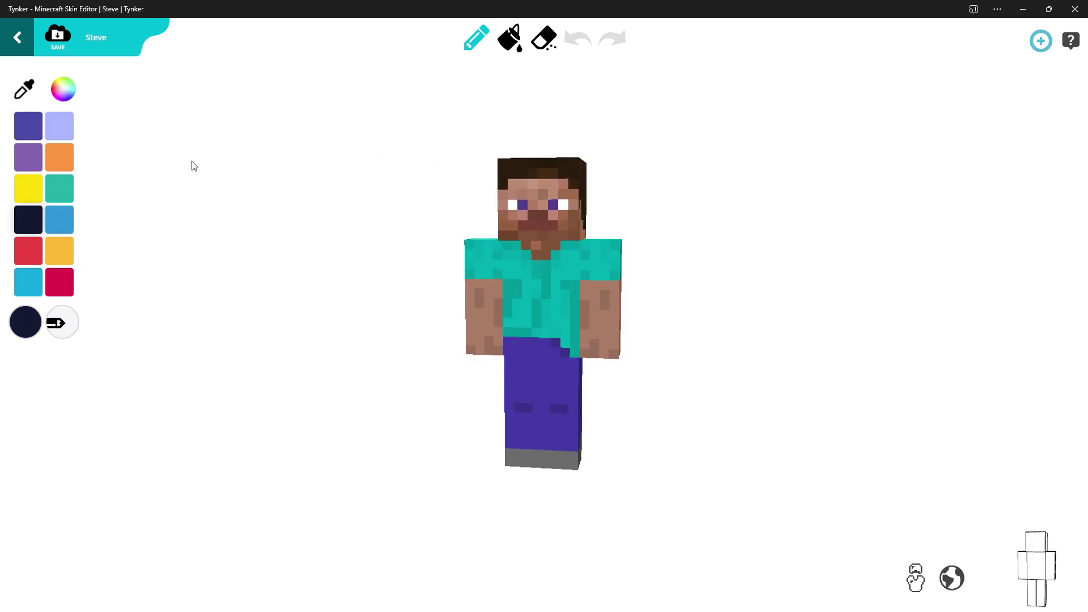
pyautogui.click(509, 44)
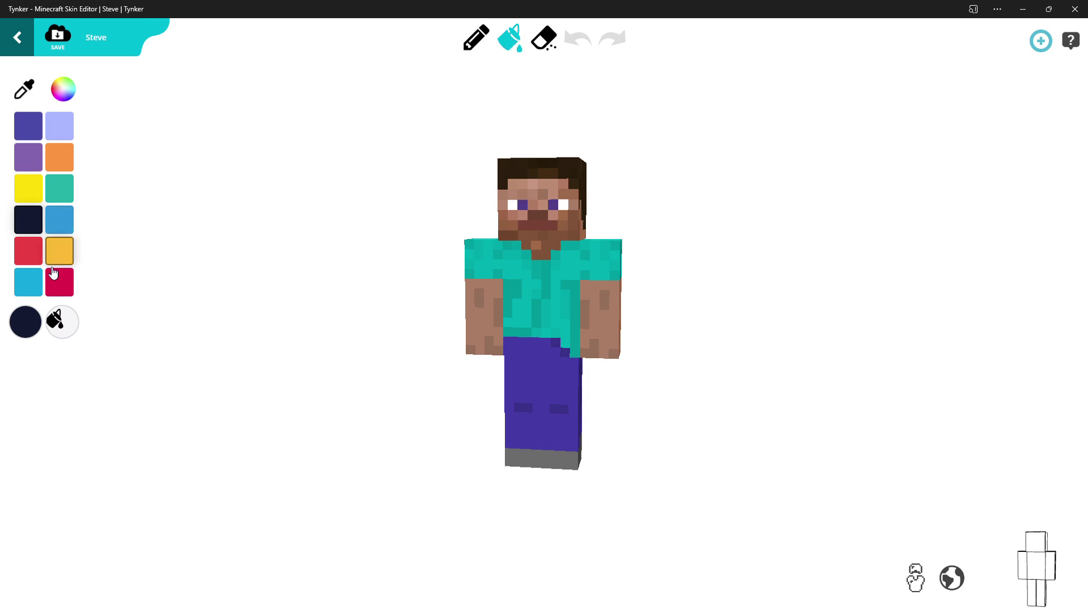
pyautogui.click(63, 89)
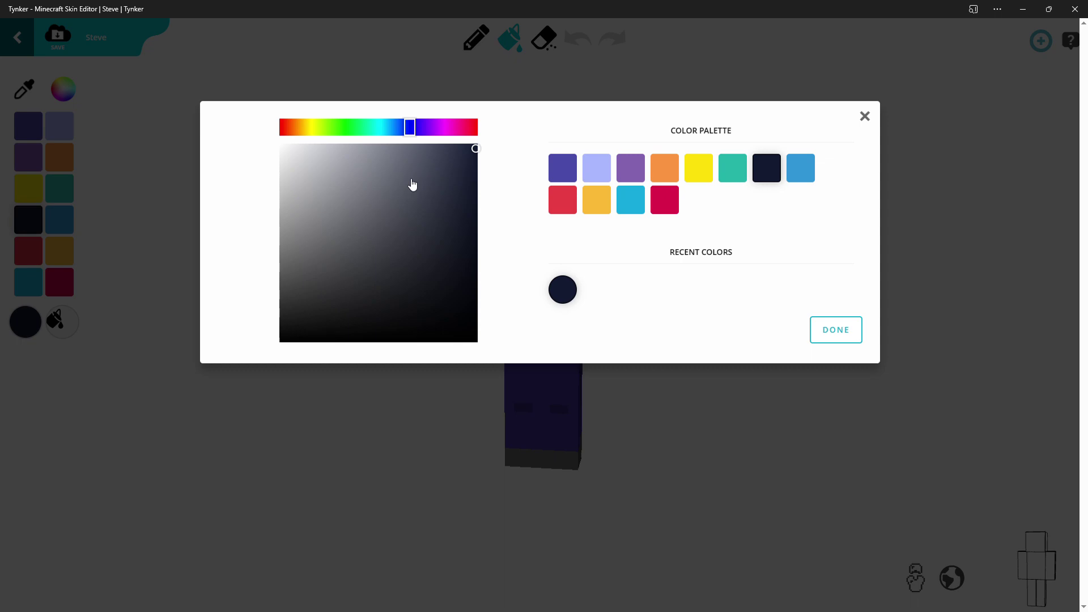
pyautogui.click(452, 332)
pyautogui.click(459, 339)
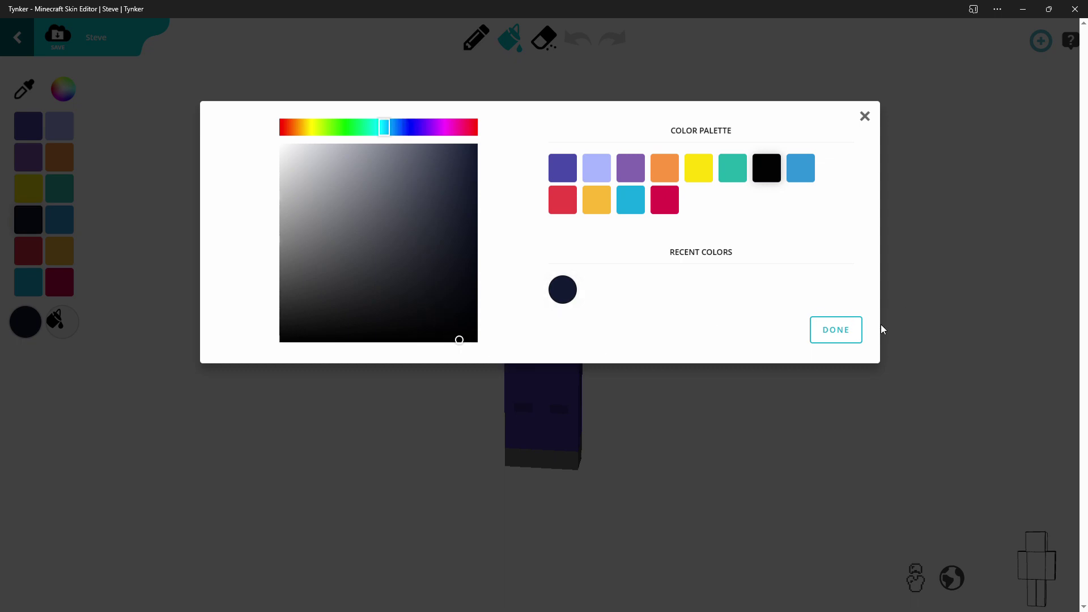
pyautogui.click(847, 329)
# Set the fill tolerance to Large and fill the fronts of the head and torso black.
pyautogui.click(513, 176)
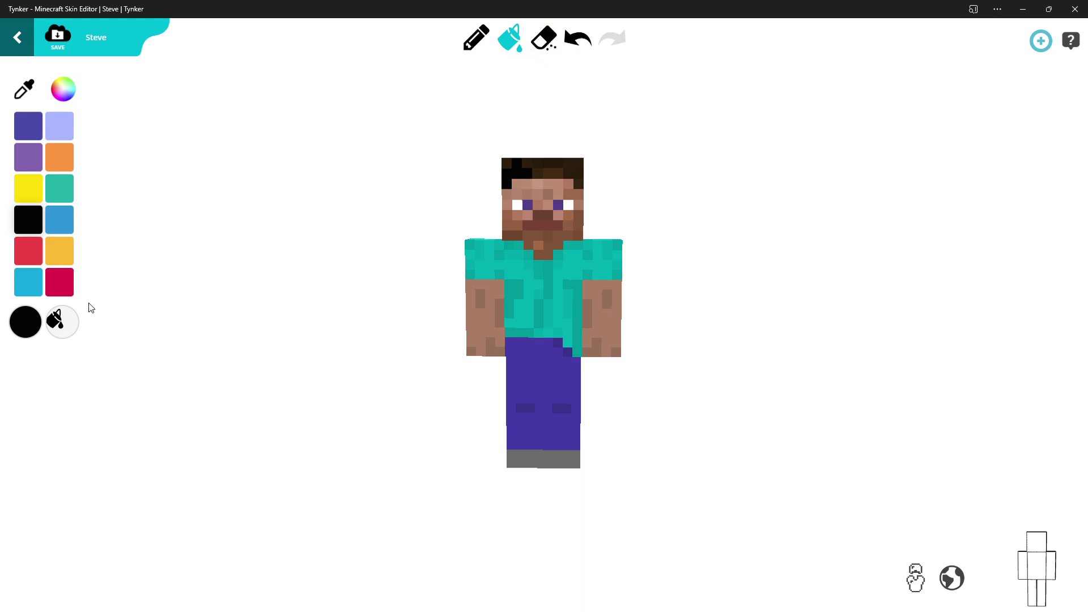
pyautogui.click(76, 331)
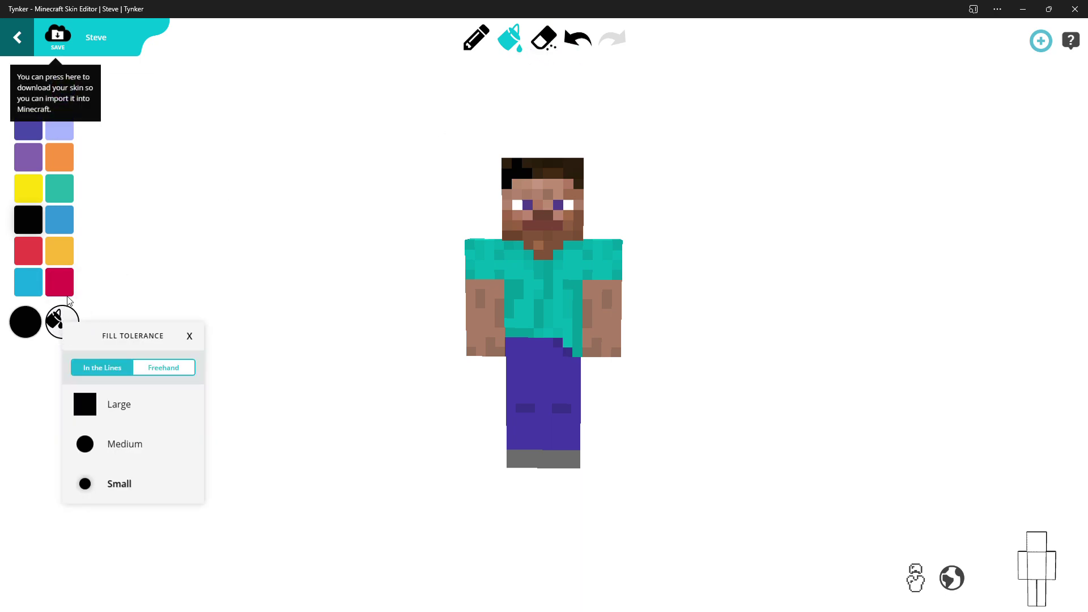
pyautogui.click(120, 405)
pyautogui.click(552, 192)
pyautogui.click(542, 289)
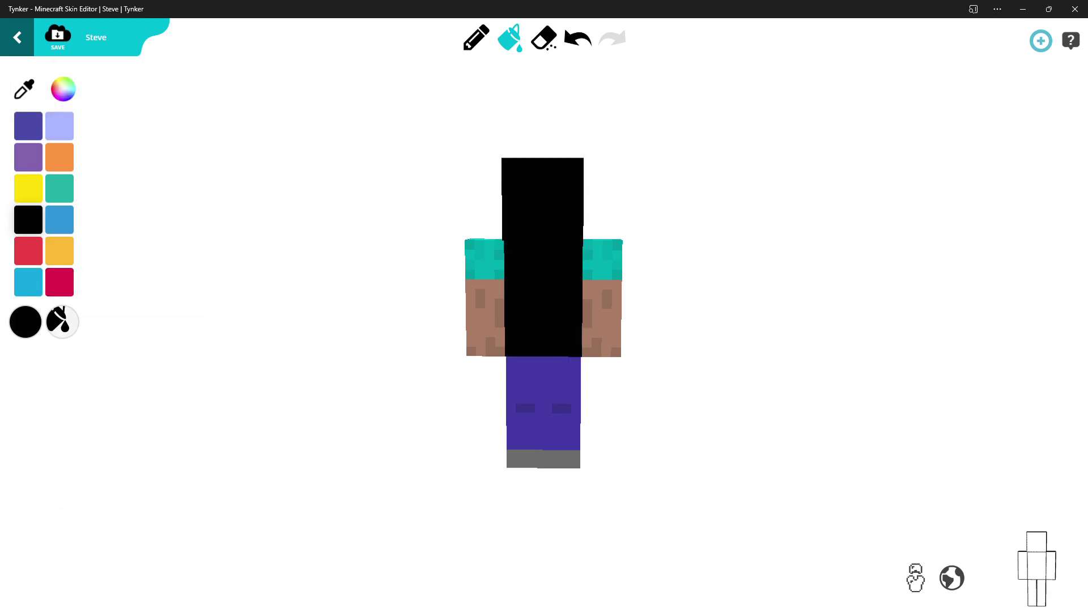
# Fill the front faces of both arms and both legs black.
pyautogui.click(569, 378)
pyautogui.click(602, 284)
pyautogui.click(484, 294)
pyautogui.click(524, 402)
# Fill the outer face of one arm and the adjacent side of the head black.
pyautogui.moveTo(606, 391); pyautogui.dragTo(790, 349)
pyautogui.click(542, 274)
pyautogui.click(558, 194)
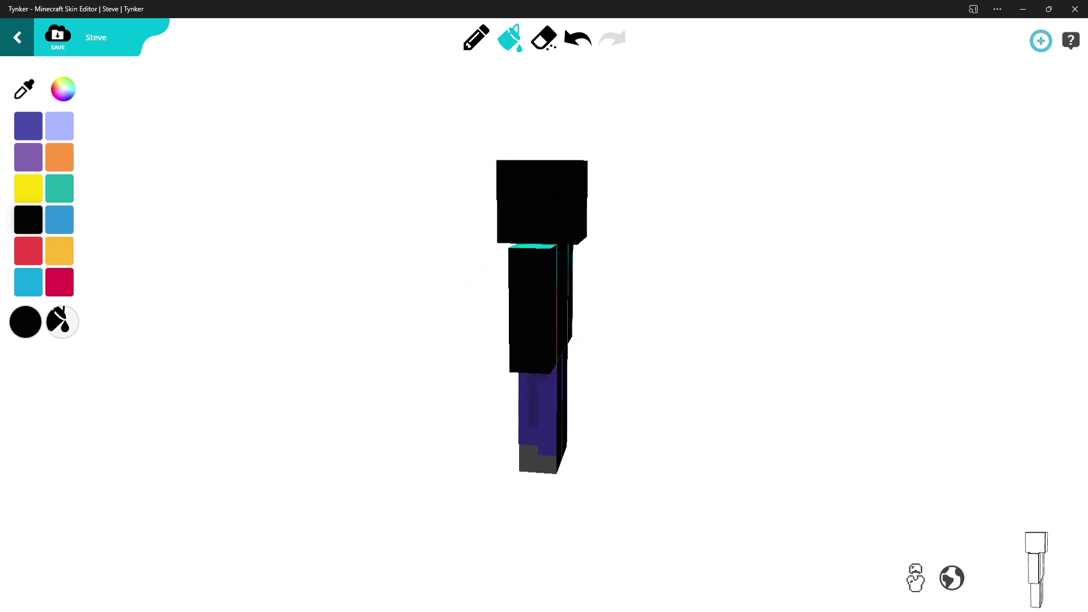
# Fill the back faces of the head, torso, arms and legs black.
pyautogui.moveTo(583, 267); pyautogui.dragTo(794, 255)
pyautogui.click(541, 198)
pyautogui.click(541, 269)
pyautogui.click(486, 306)
pyautogui.click(518, 397)
pyautogui.click(588, 306)
pyautogui.click(580, 388)
pyautogui.click(552, 400)
# Fill the remaining exposed top and side faces of the body, arms and legs black.
pyautogui.moveTo(716, 341); pyautogui.dragTo(676, 244)
pyautogui.click(566, 226)
pyautogui.click(530, 254)
pyautogui.moveTo(623, 267); pyautogui.dragTo(599, 289)
pyautogui.click(598, 288)
pyautogui.click(602, 329)
pyautogui.click(575, 374)
pyautogui.click(560, 465)
# Fill the underside of the brown hand and the last exposed face beside it black.
pyautogui.moveTo(780, 249); pyautogui.dragTo(694, 282)
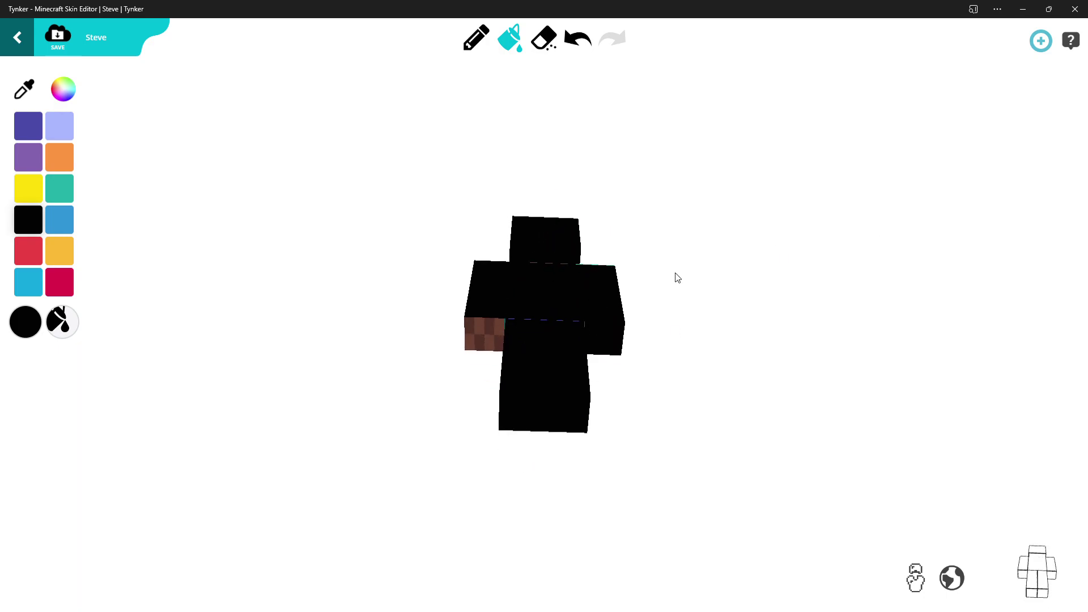
pyautogui.click(485, 334)
pyautogui.moveTo(767, 189); pyautogui.dragTo(490, 299)
pyautogui.click(521, 250)
pyautogui.moveTo(712, 236); pyautogui.dragTo(622, 265)
# Hide the head, fill the top of the torso beneath it black, and show the head again.
pyautogui.click(1035, 537)
pyautogui.moveTo(870, 408); pyautogui.dragTo(859, 429)
pyautogui.click(542, 245)
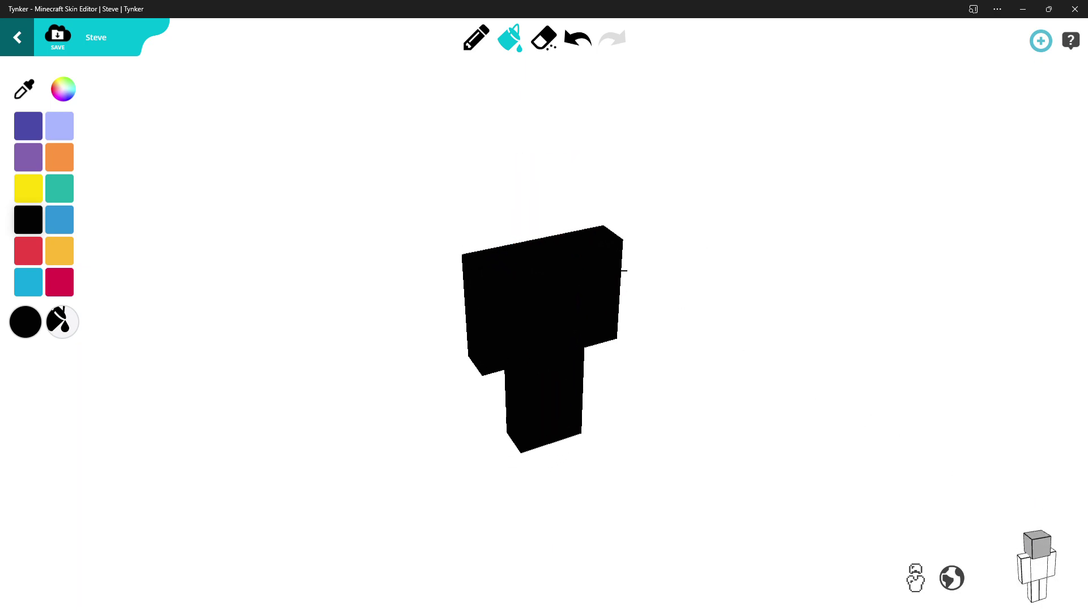
pyautogui.click(1043, 539)
# Hide the torso and fill the inner faces of the arms and the tops of the legs black.
pyautogui.click(1036, 566)
pyautogui.moveTo(873, 407); pyautogui.dragTo(695, 252)
pyautogui.click(514, 275)
pyautogui.moveTo(763, 340); pyautogui.dragTo(550, 336)
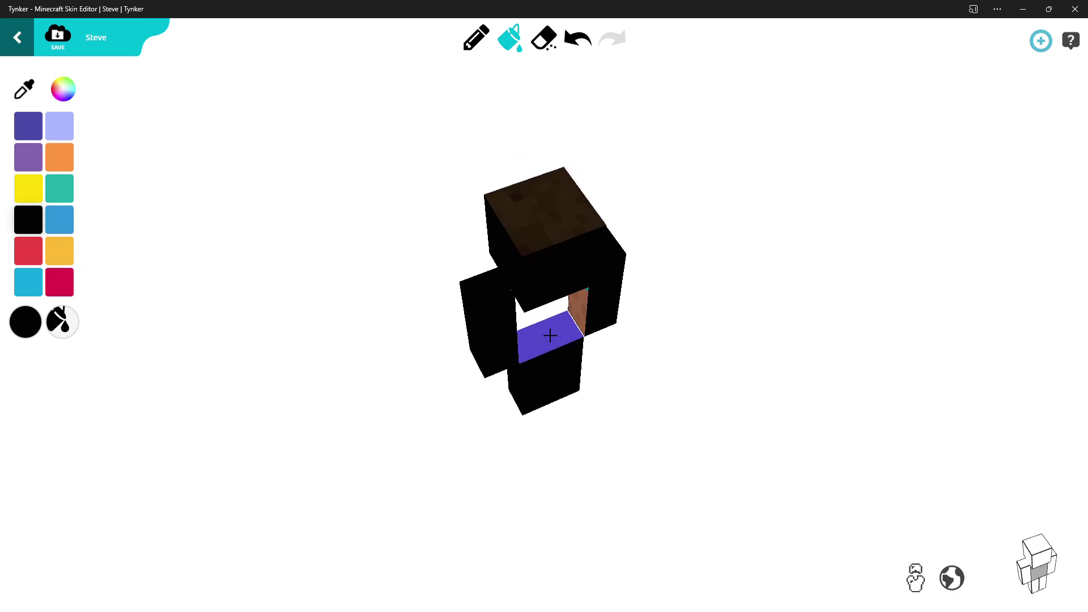
pyautogui.click(550, 336)
pyautogui.click(578, 310)
pyautogui.click(530, 345)
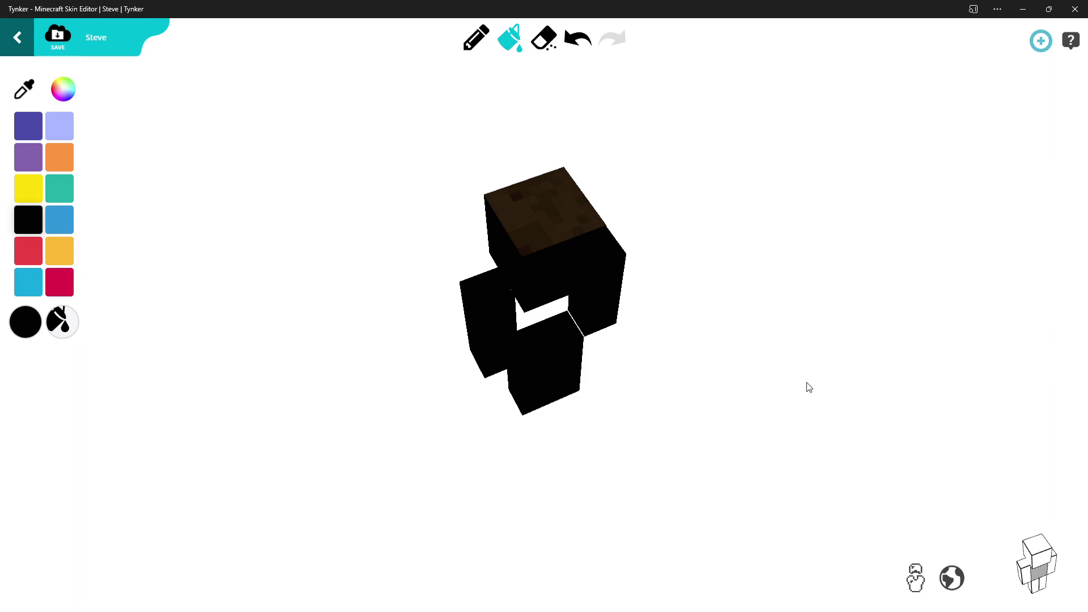
# Restore the torso, hide one arm, and fill the torso side behind it black.
pyautogui.click(1050, 557)
pyautogui.click(1048, 571)
pyautogui.click(1042, 547)
pyautogui.moveTo(1063, 567); pyautogui.dragTo(617, 312)
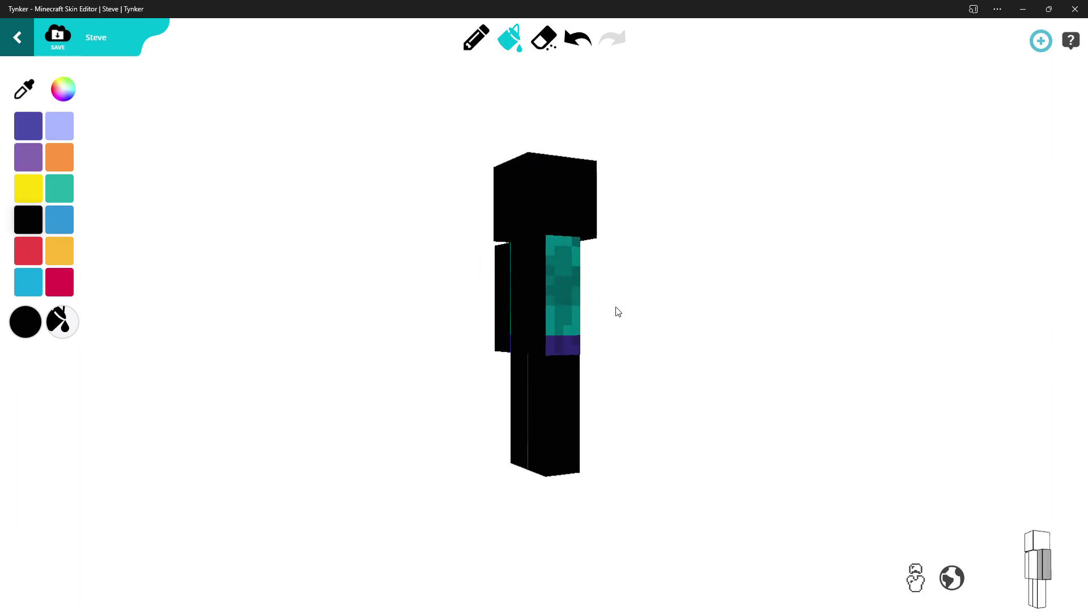
pyautogui.click(579, 293)
# Hide the opposite arm instead, fill the torso side behind it black, and show the arm again.
pyautogui.click(1042, 564)
pyautogui.click(1030, 565)
pyautogui.moveTo(804, 383); pyautogui.dragTo(1066, 358)
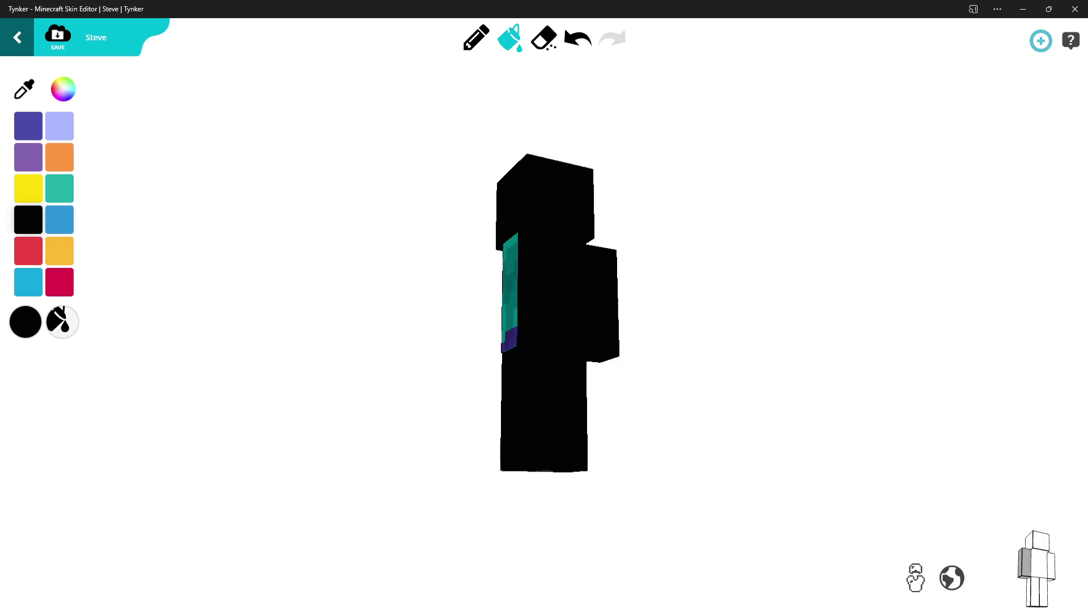
pyautogui.click(509, 292)
pyautogui.click(1023, 563)
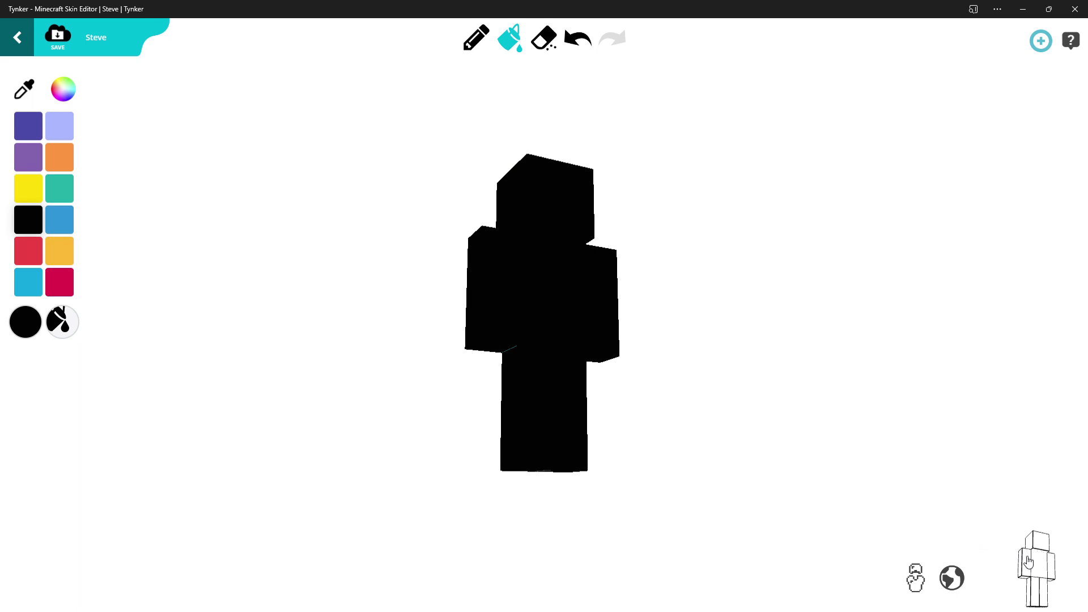
# Hide the legs in turn to fill the inner leg face black, and restore both legs.
pyautogui.click(1036, 592)
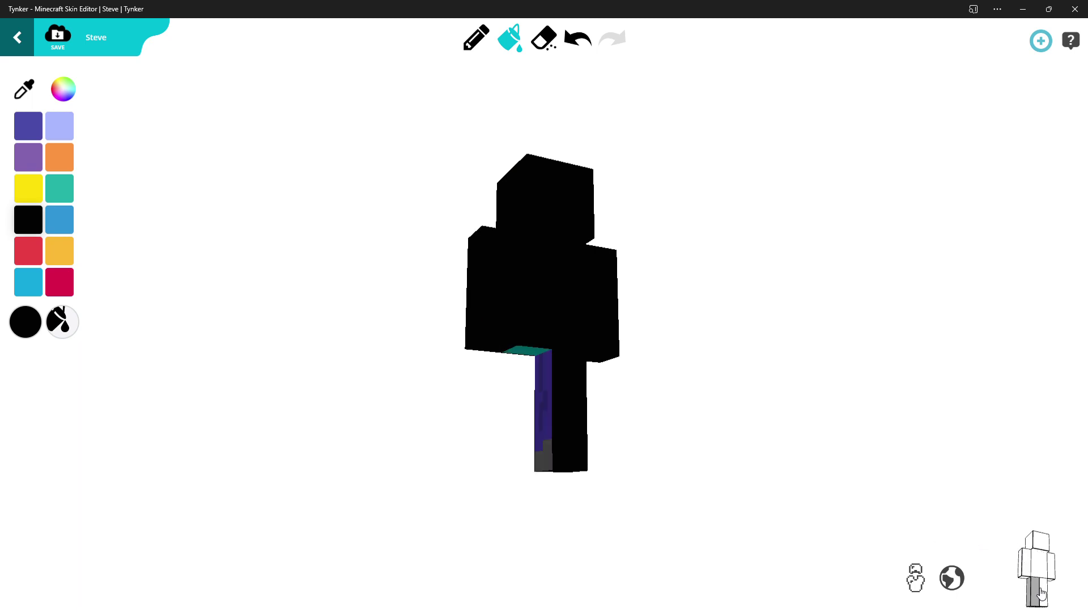
pyautogui.click(544, 363)
pyautogui.click(1040, 589)
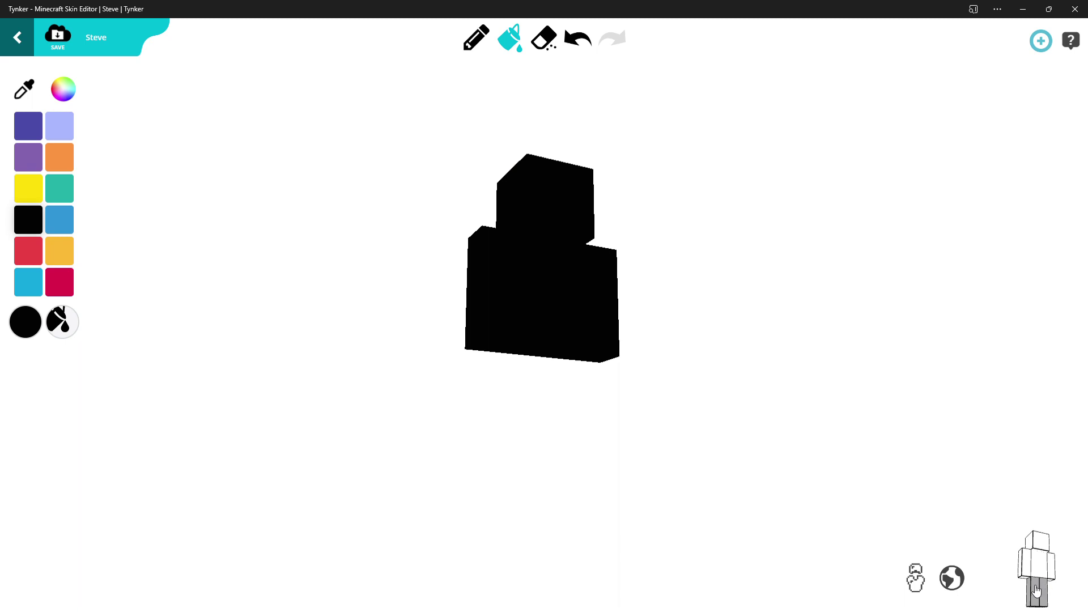
pyautogui.click(1032, 589)
pyautogui.moveTo(618, 267); pyautogui.dragTo(793, 425)
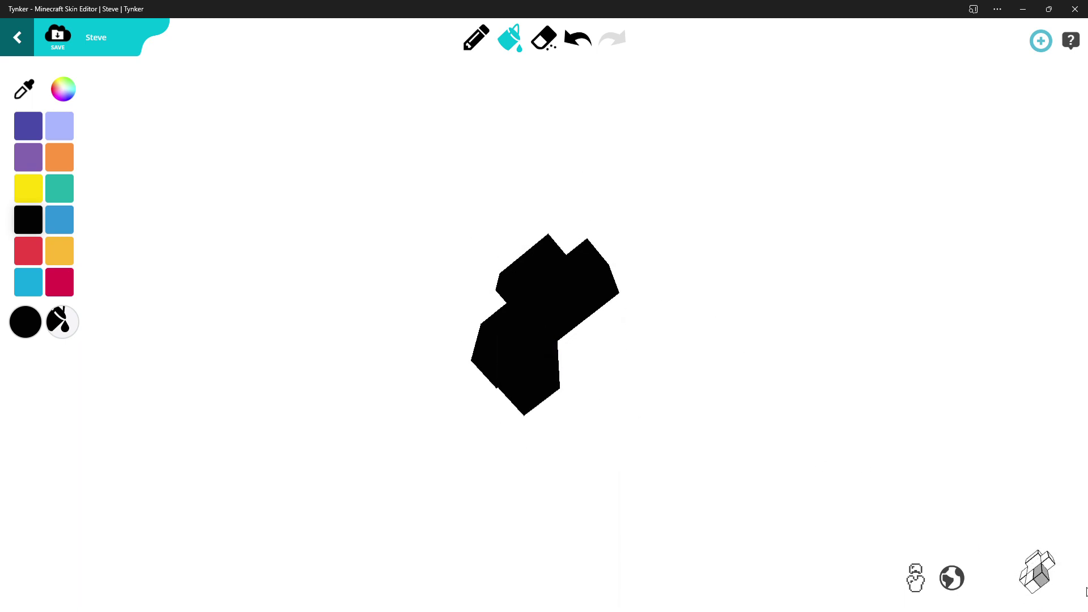
pyautogui.click(1043, 574)
pyautogui.moveTo(901, 402); pyautogui.dragTo(1071, 504)
pyautogui.moveTo(822, 416); pyautogui.dragTo(791, 452)
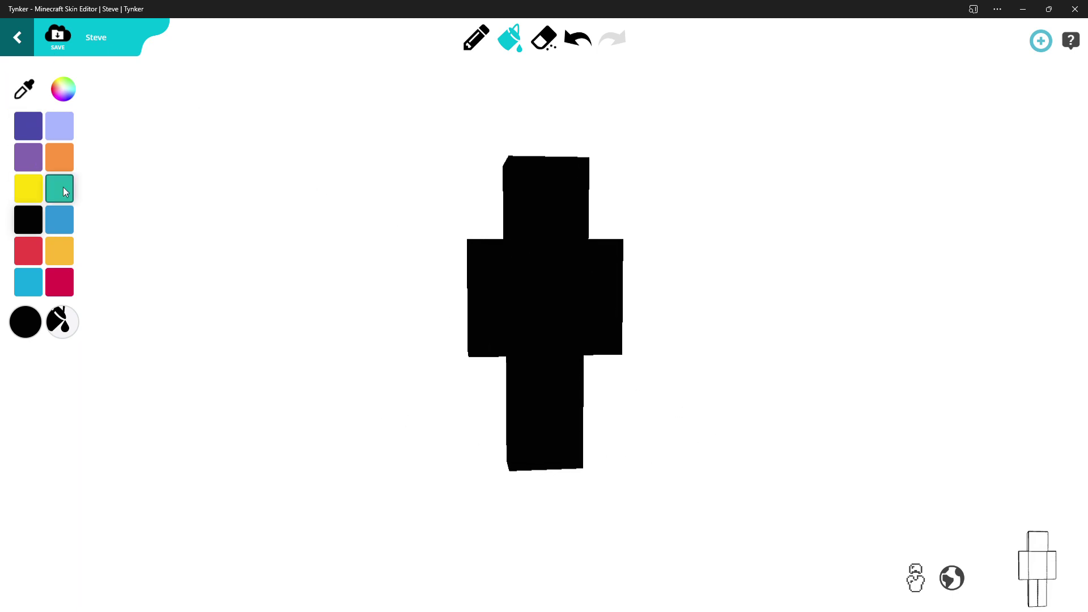
pyautogui.click(542, 36)
pyautogui.moveTo(544, 182)
pyautogui.mouseDown()
pyautogui.moveTo(534, 192)
pyautogui.moveTo(579, 197)
pyautogui.mouseUp()
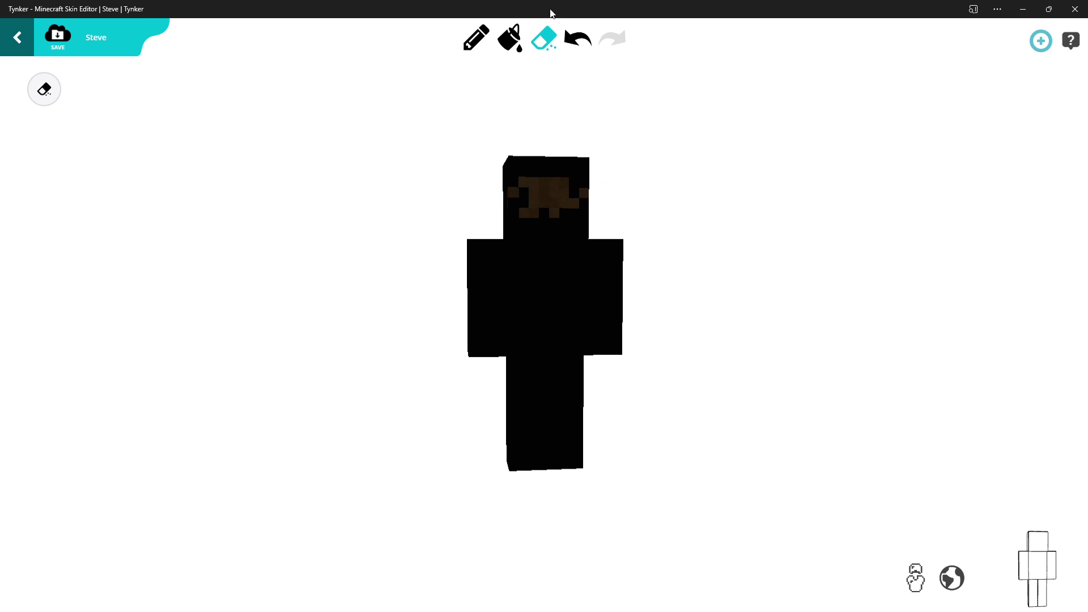
pyautogui.click(578, 38)
# Fill the remaining brown face of the head black with the Fill tool.
pyautogui.moveTo(663, 185)
pyautogui.mouseDown()
pyautogui.moveTo(197, 185)
pyautogui.moveTo(202, 219)
pyautogui.mouseUp()
pyautogui.moveTo(788, 192); pyautogui.dragTo(695, 225)
pyautogui.click(510, 38)
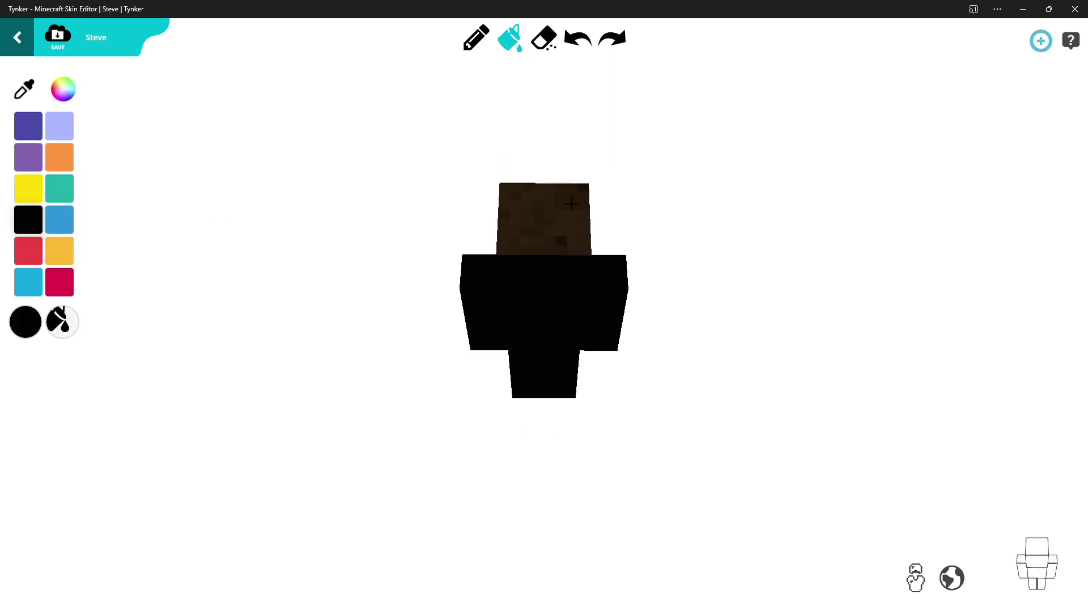
pyautogui.click(569, 201)
pyautogui.moveTo(685, 146); pyautogui.dragTo(623, 85)
pyautogui.click(545, 39)
pyautogui.moveTo(654, 122)
pyautogui.mouseDown()
pyautogui.moveTo(588, 197)
pyautogui.moveTo(537, 196)
pyautogui.moveTo(548, 186)
pyautogui.moveTo(540, 226)
pyautogui.mouseUp()
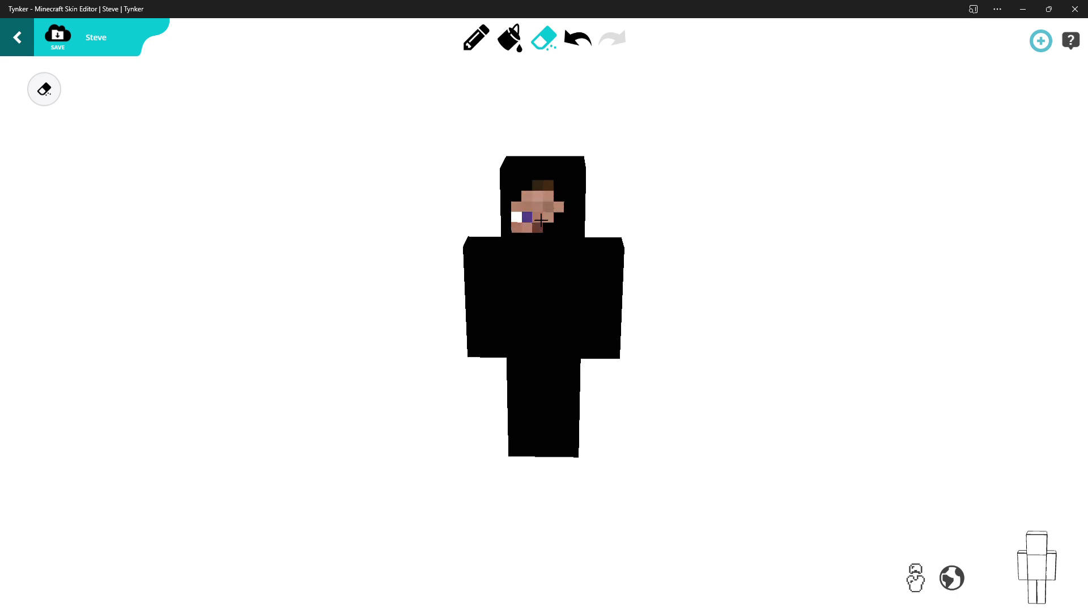
pyautogui.click(578, 38)
# Erase the black over the front of the head to expose the forehead, both eyes and part of the mouth.
pyautogui.moveTo(653, 138)
pyautogui.mouseDown()
pyautogui.moveTo(684, 100)
pyautogui.moveTo(677, 87)
pyautogui.moveTo(651, 100)
pyautogui.moveTo(665, 96)
pyautogui.mouseUp()
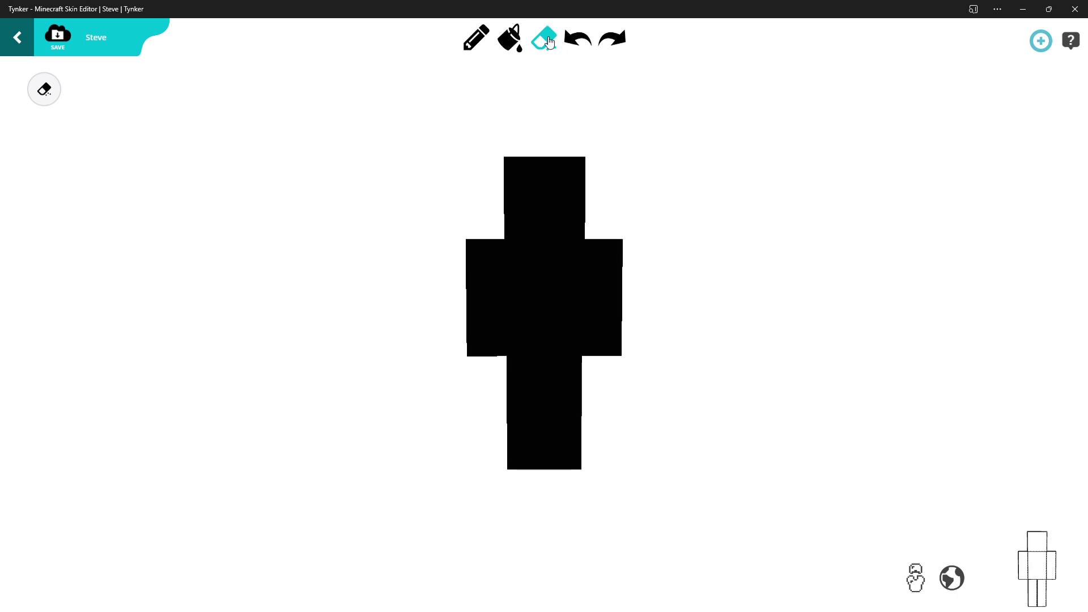
pyautogui.moveTo(529, 183)
pyautogui.mouseDown()
pyautogui.moveTo(530, 172)
pyautogui.moveTo(529, 203)
pyautogui.moveTo(539, 183)
pyautogui.moveTo(570, 192)
pyautogui.moveTo(540, 233)
pyautogui.mouseUp()
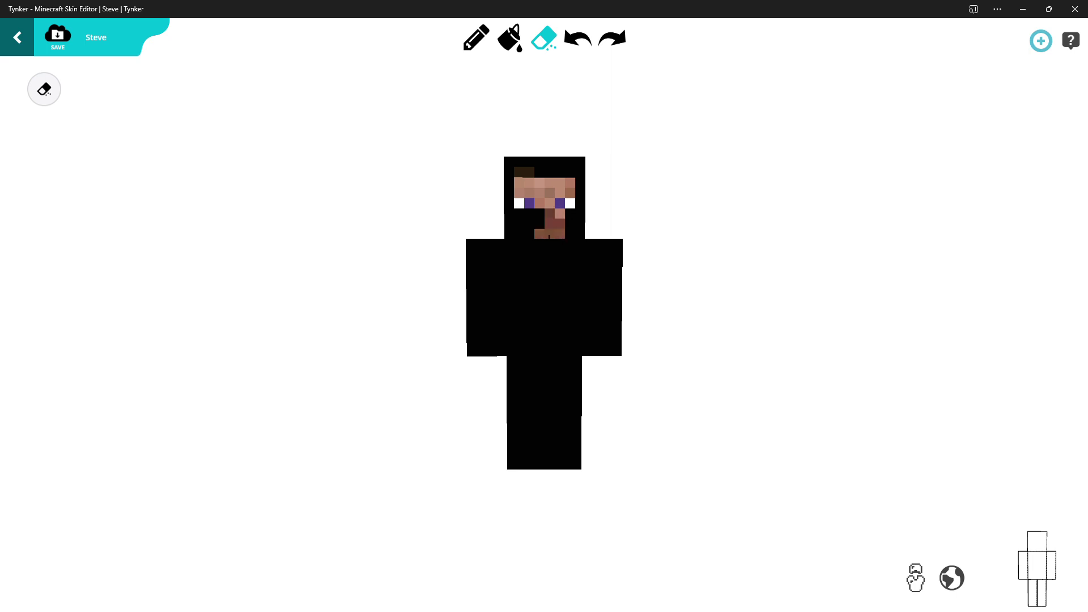
pyautogui.moveTo(614, 177); pyautogui.dragTo(637, 168)
pyautogui.moveTo(583, 192); pyautogui.dragTo(572, 170)
pyautogui.moveTo(664, 170)
pyautogui.mouseDown()
pyautogui.moveTo(612, 192)
pyautogui.moveTo(637, 165)
pyautogui.moveTo(688, 153)
pyautogui.moveTo(675, 153)
pyautogui.mouseUp()
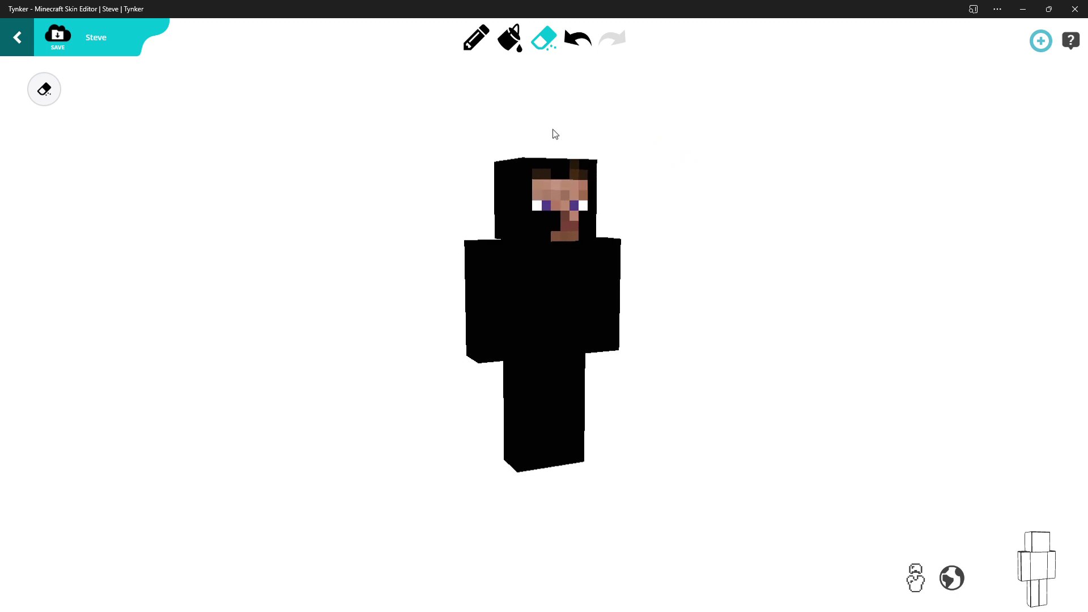
# Paint black over the mouth, nose and one side of the face with the Pencil, keeping the purple eye pixels.
pyautogui.click(473, 37)
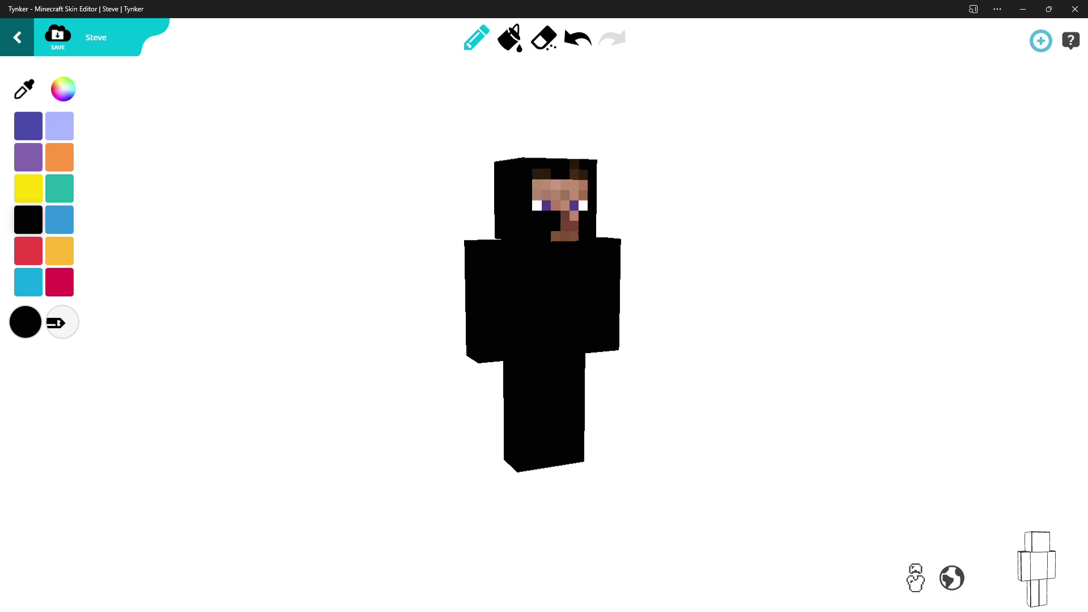
pyautogui.moveTo(568, 235)
pyautogui.mouseDown()
pyautogui.moveTo(600, 206)
pyautogui.moveTo(583, 184)
pyautogui.moveTo(564, 215)
pyautogui.mouseUp()
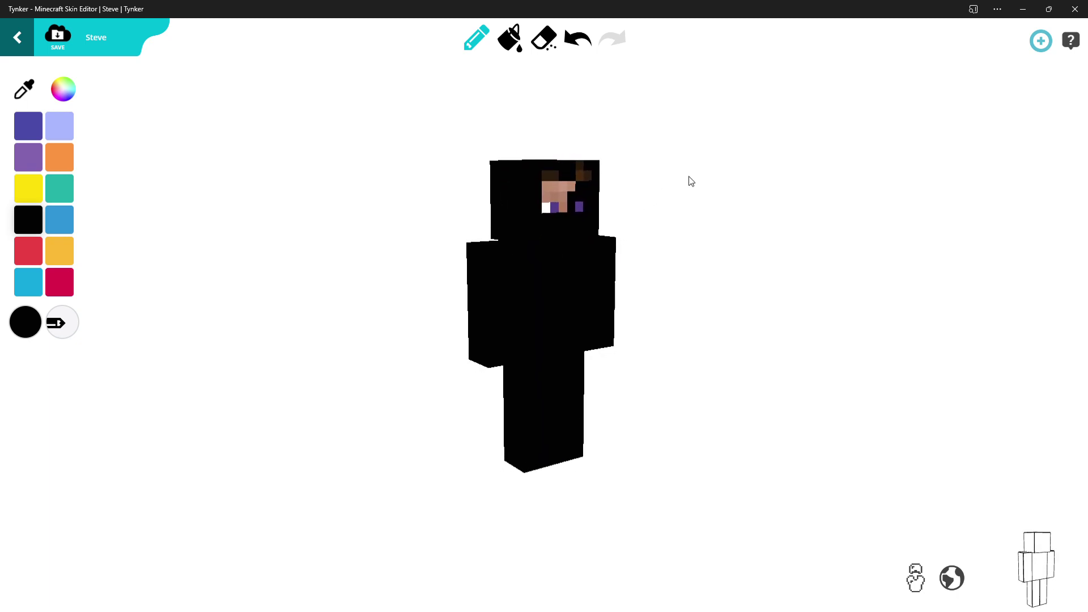
pyautogui.moveTo(619, 213); pyautogui.dragTo(668, 187)
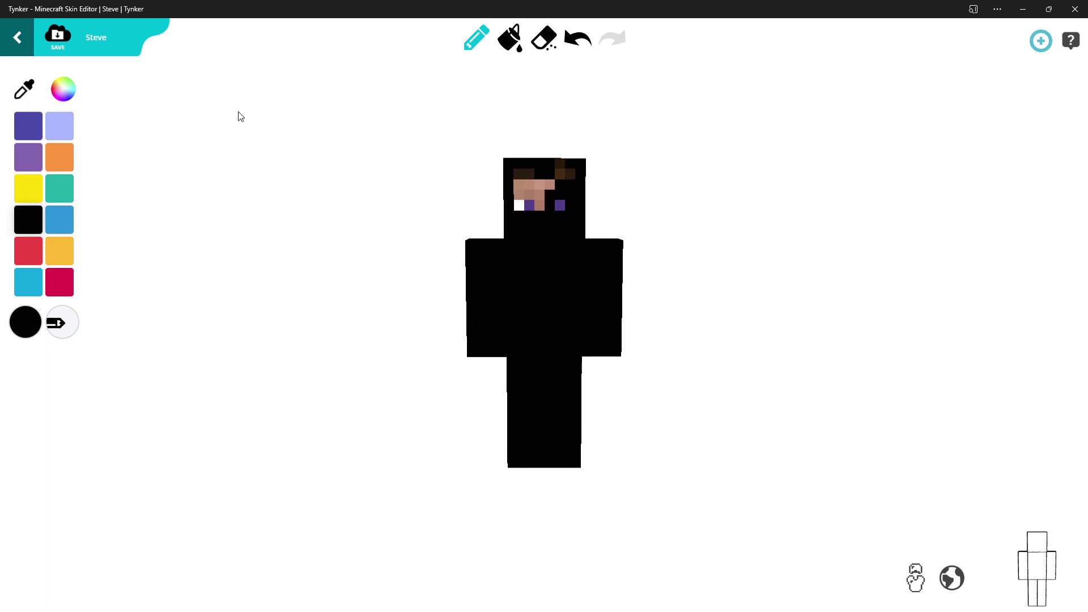
# Change the purple palette colour to dark blue.
pyautogui.click(28, 129)
pyautogui.click(63, 89)
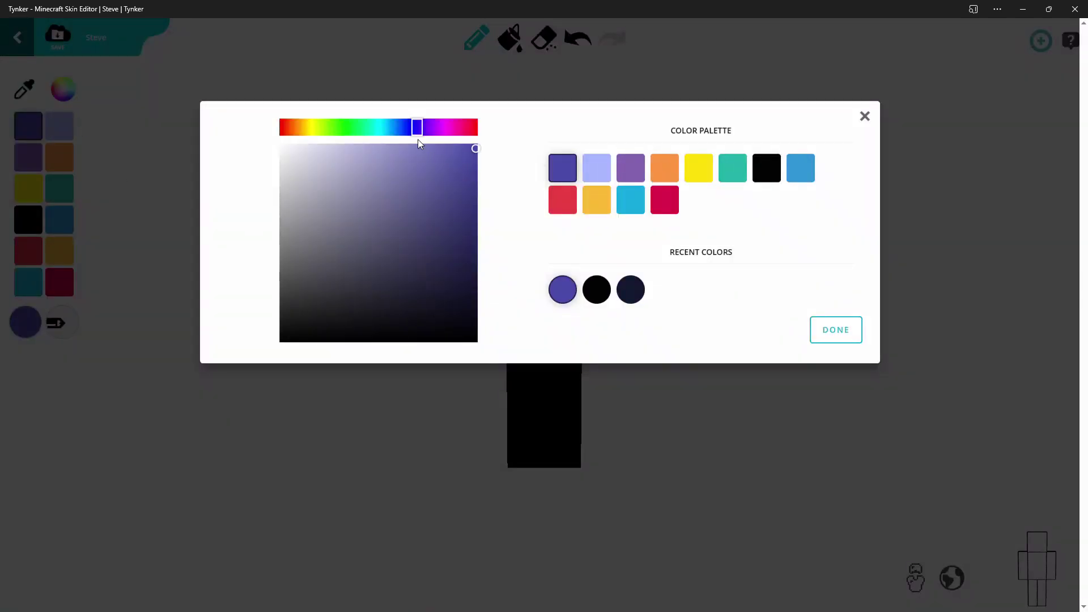
pyautogui.moveTo(415, 127); pyautogui.dragTo(403, 127)
pyautogui.moveTo(443, 161); pyautogui.dragTo(476, 224)
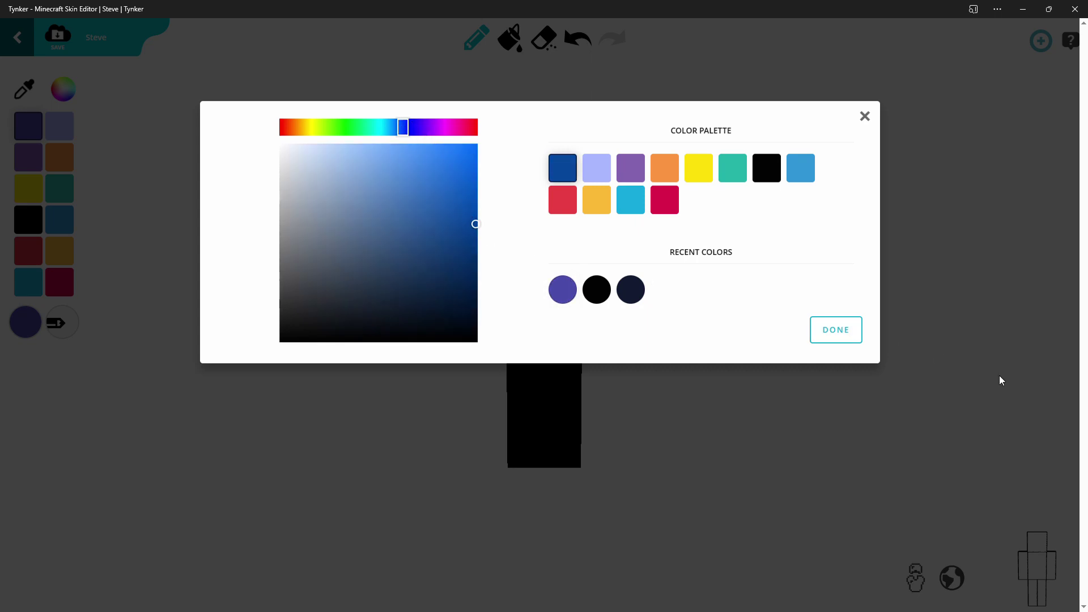
pyautogui.click(835, 329)
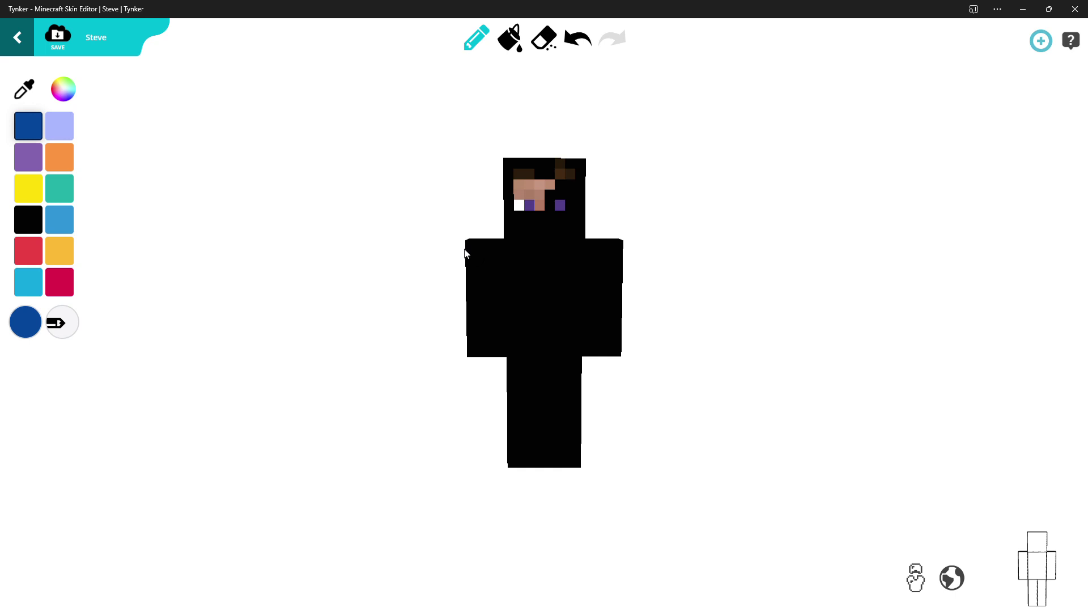
# Paint a dark blue band across the upper chest with raised ends on the shoulders and a small forked centre.
pyautogui.moveTo(469, 245); pyautogui.dragTo(500, 255)
pyautogui.moveTo(524, 255); pyautogui.dragTo(549, 255)
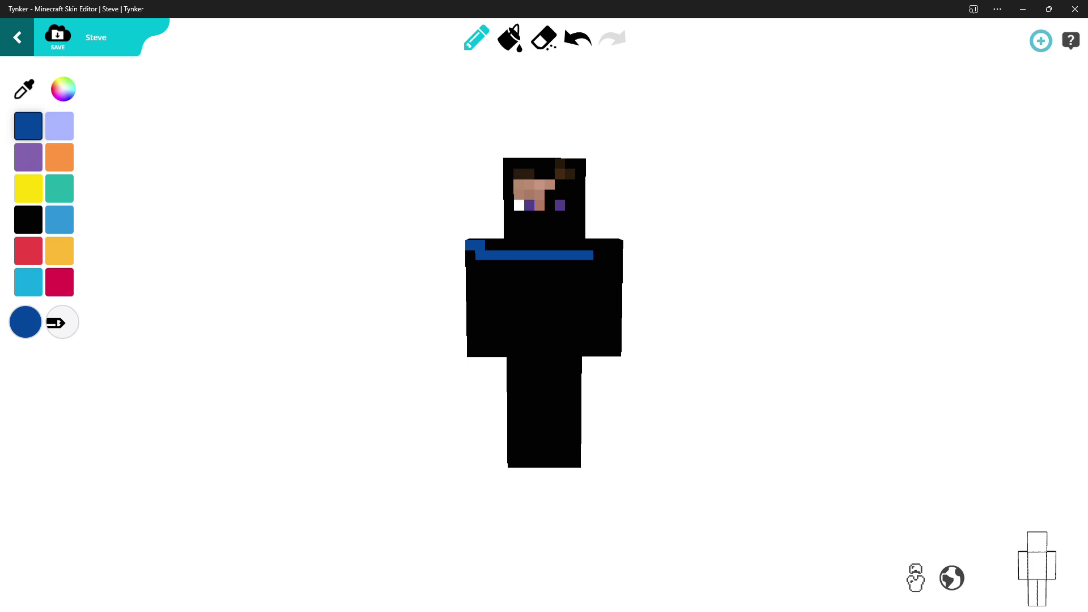
pyautogui.click(618, 245)
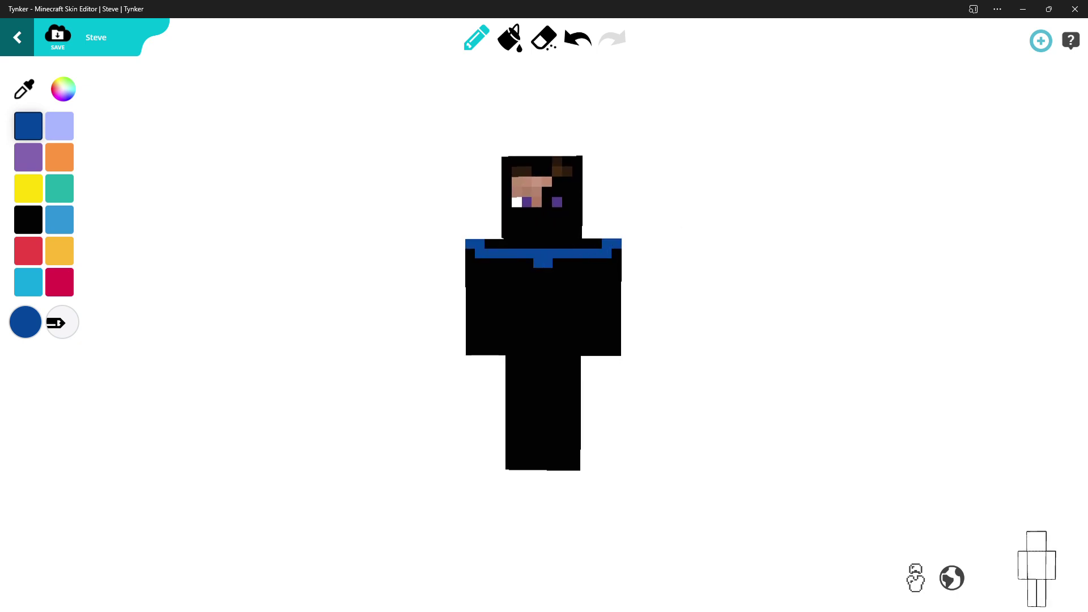
pyautogui.moveTo(760, 256); pyautogui.dragTo(525, 257)
pyautogui.moveTo(451, 314); pyautogui.dragTo(524, 311)
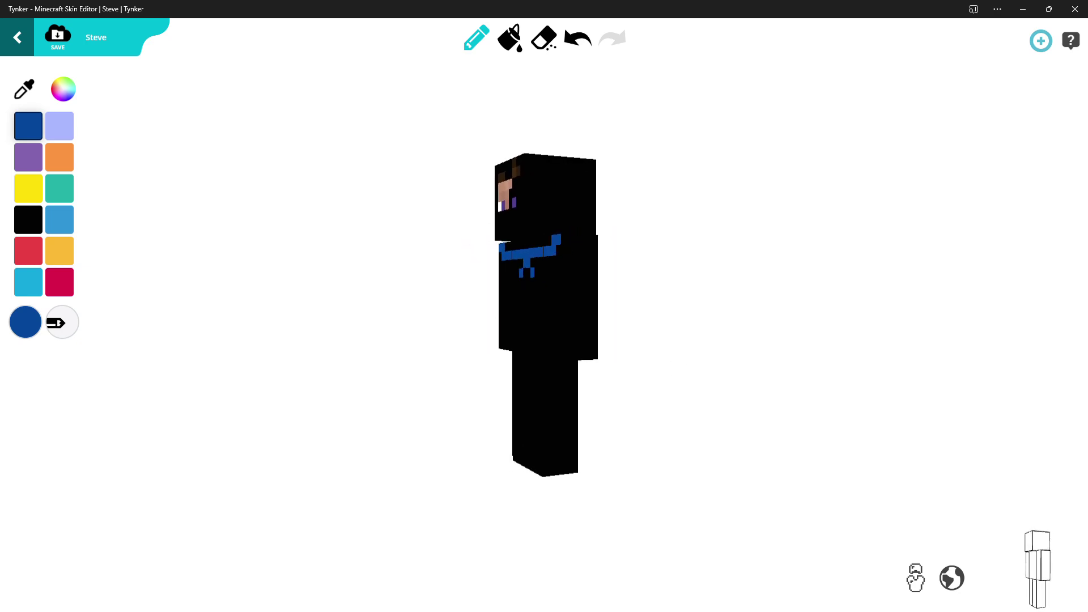
# Continue the dark blue band across the upper back with raised ends at both shoulders and a short centre piece.
pyautogui.moveTo(689, 231)
pyautogui.mouseDown()
pyautogui.moveTo(419, 253)
pyautogui.moveTo(493, 256)
pyautogui.mouseUp()
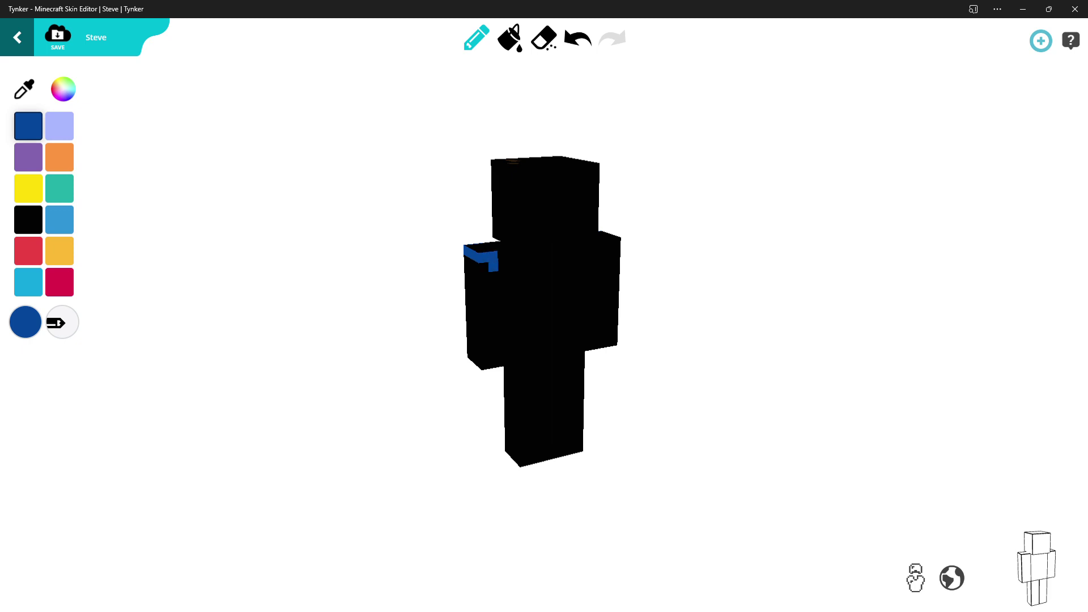
pyautogui.moveTo(665, 244); pyautogui.dragTo(589, 254)
pyautogui.moveTo(506, 264); pyautogui.dragTo(593, 264)
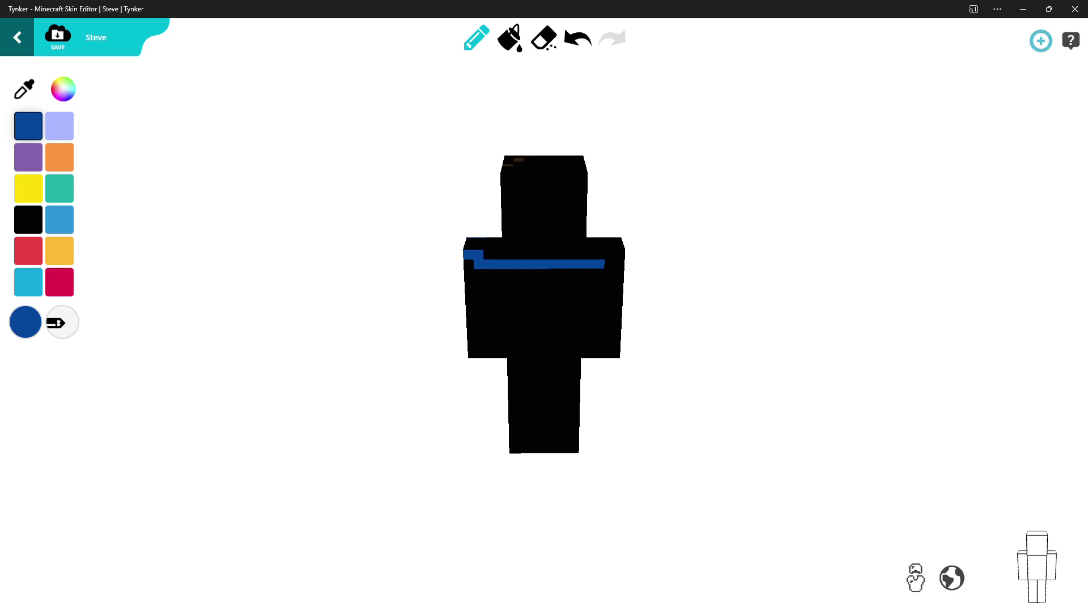
pyautogui.moveTo(635, 257); pyautogui.dragTo(396, 195)
pyautogui.moveTo(686, 231); pyautogui.dragTo(336, 228)
pyautogui.moveTo(745, 318); pyautogui.dragTo(635, 308)
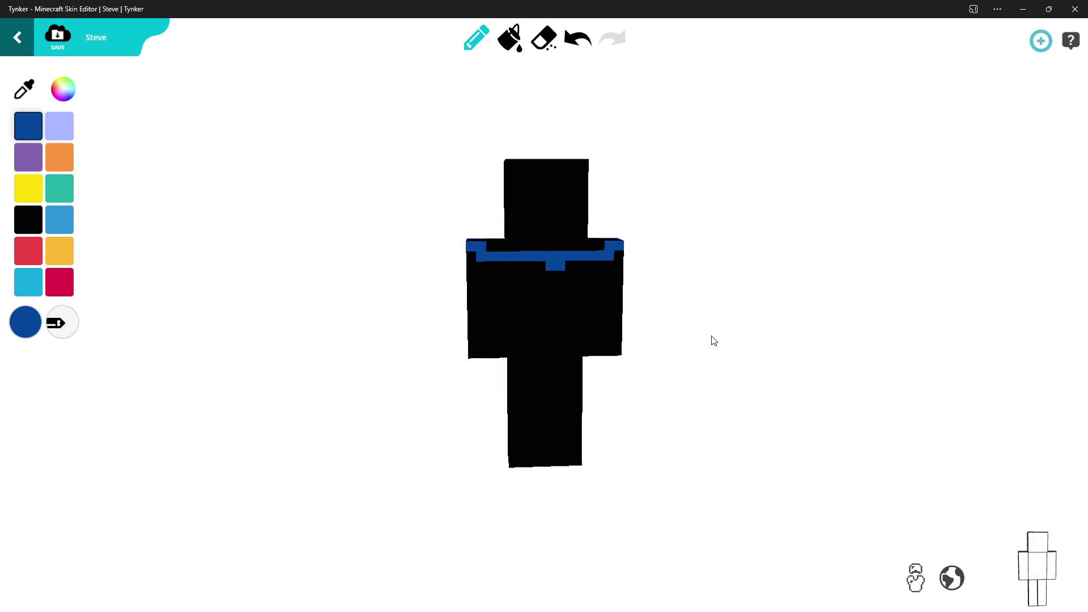
# Extend the back band's centre into a small ring emblem and close the chest emblem's fork into a matching ring.
pyautogui.hotkey('ctrl', 'z')
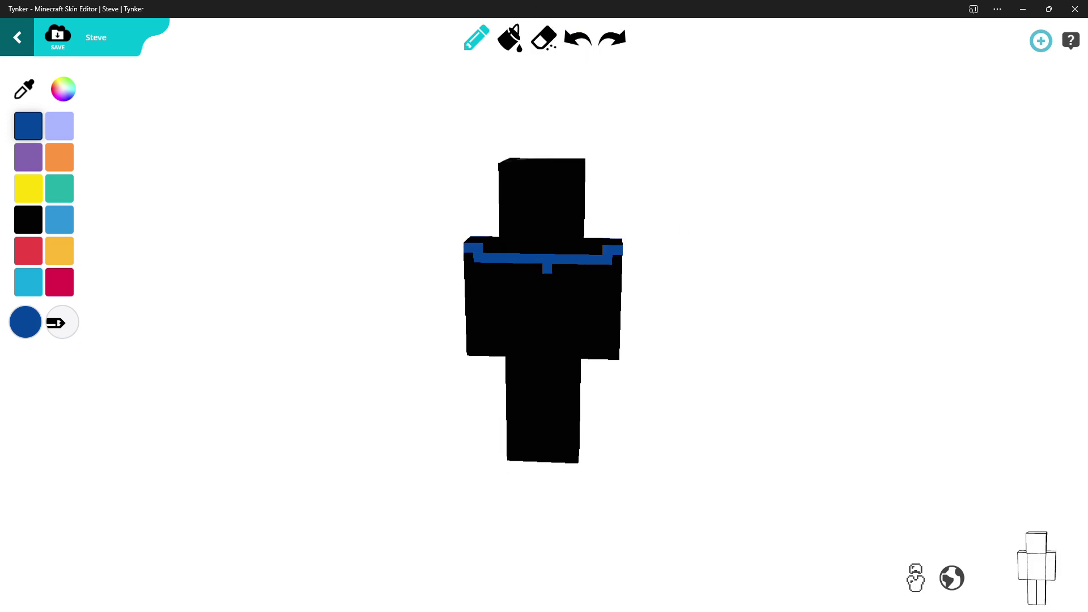
pyautogui.hotkey('ctrl', 'y')
pyautogui.click(527, 278)
pyautogui.moveTo(646, 202); pyautogui.dragTo(238, 222)
pyautogui.moveTo(796, 307); pyautogui.dragTo(708, 260)
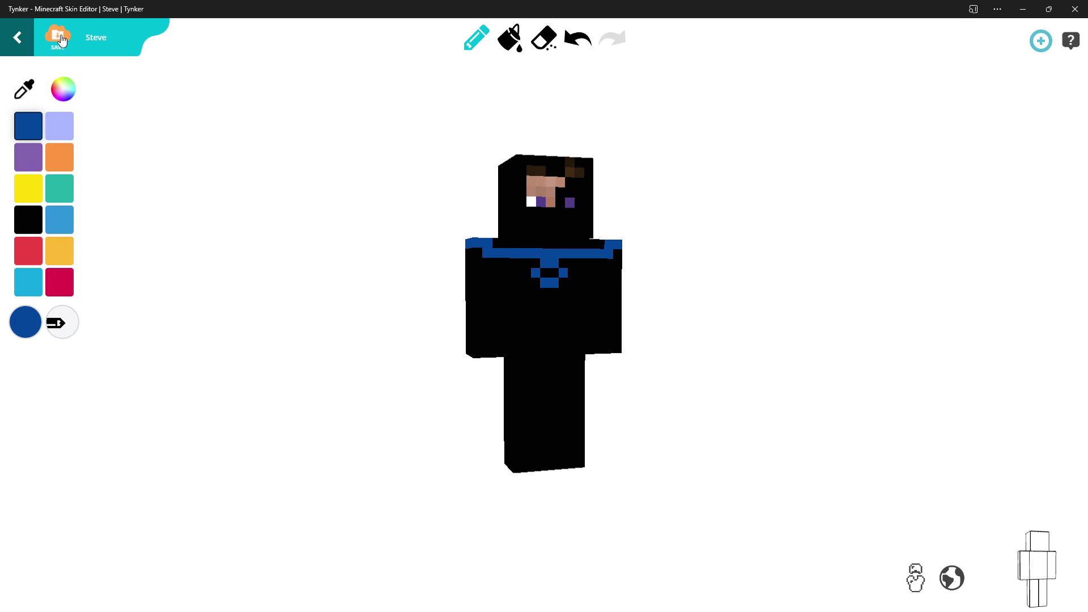
pyautogui.moveTo(749, 289); pyautogui.dragTo(712, 270)
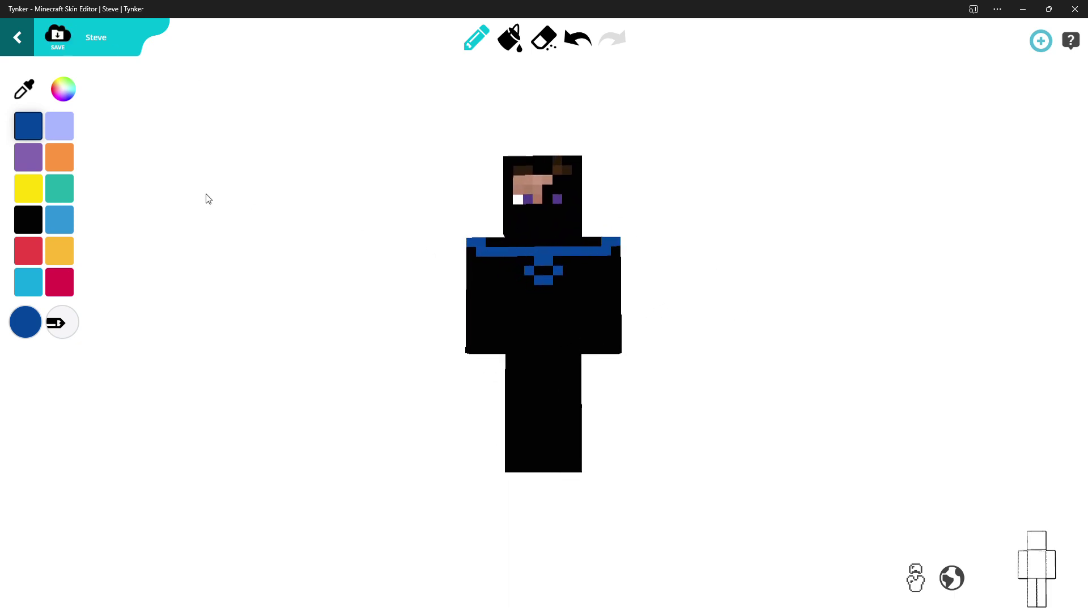
# Set the colour fill to Scatter and scatter blue pixels over the front of the legs, torso and arms.
pyautogui.click(34, 325)
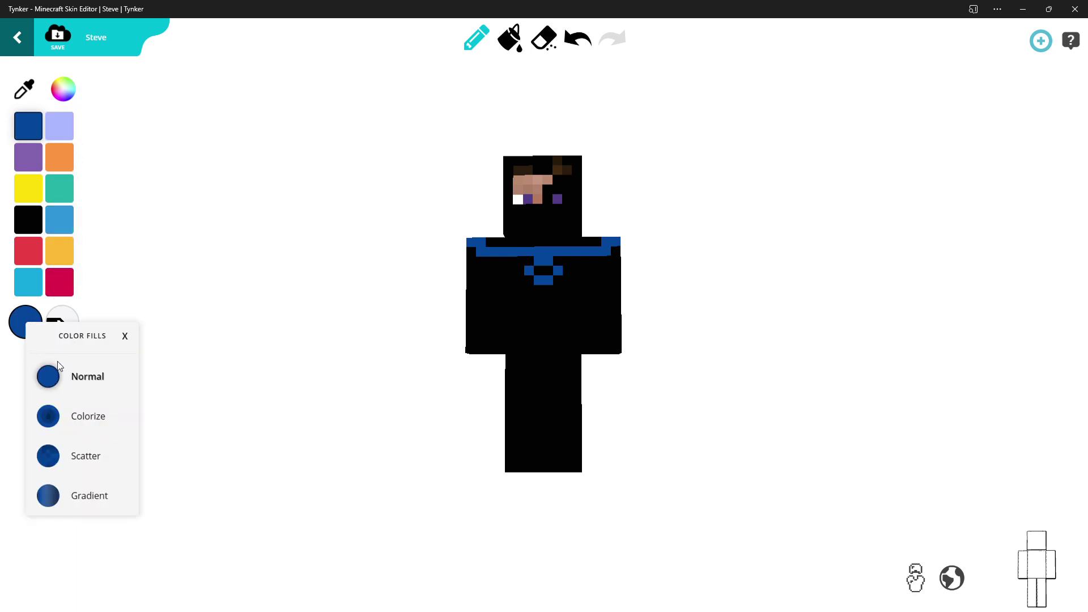
pyautogui.click(107, 462)
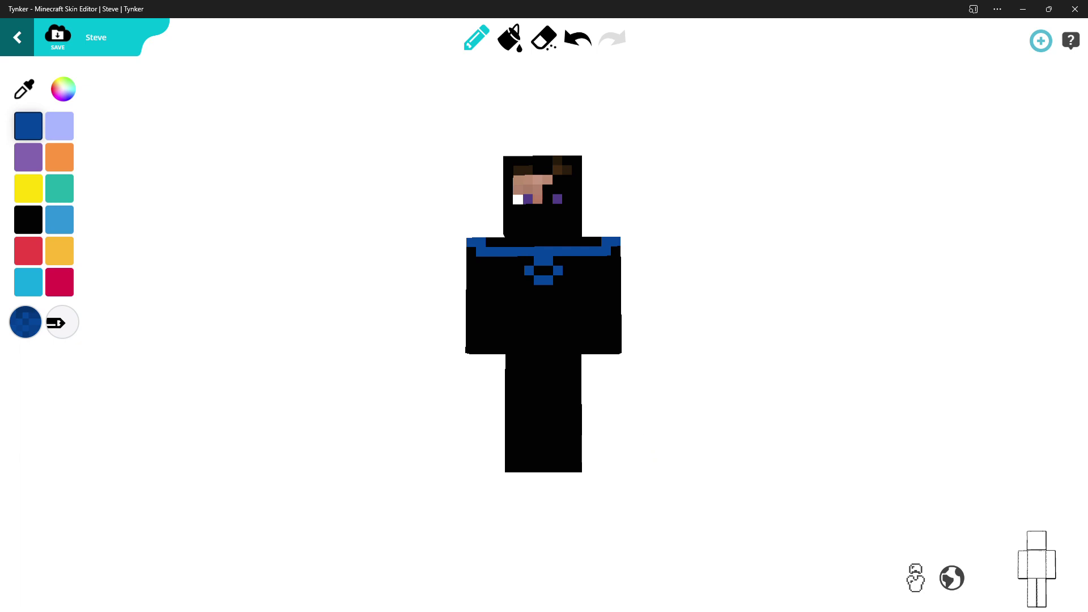
pyautogui.moveTo(539, 397)
pyautogui.mouseDown()
pyautogui.moveTo(559, 433)
pyautogui.moveTo(556, 378)
pyautogui.moveTo(622, 357)
pyautogui.moveTo(616, 309)
pyautogui.mouseUp()
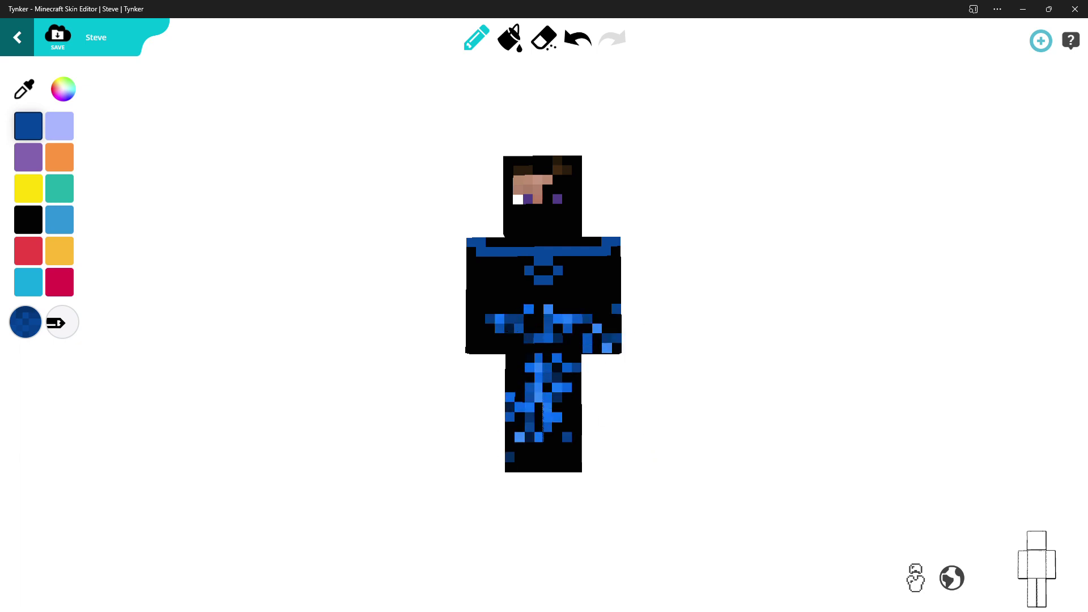
pyautogui.moveTo(504, 295); pyautogui.dragTo(453, 270)
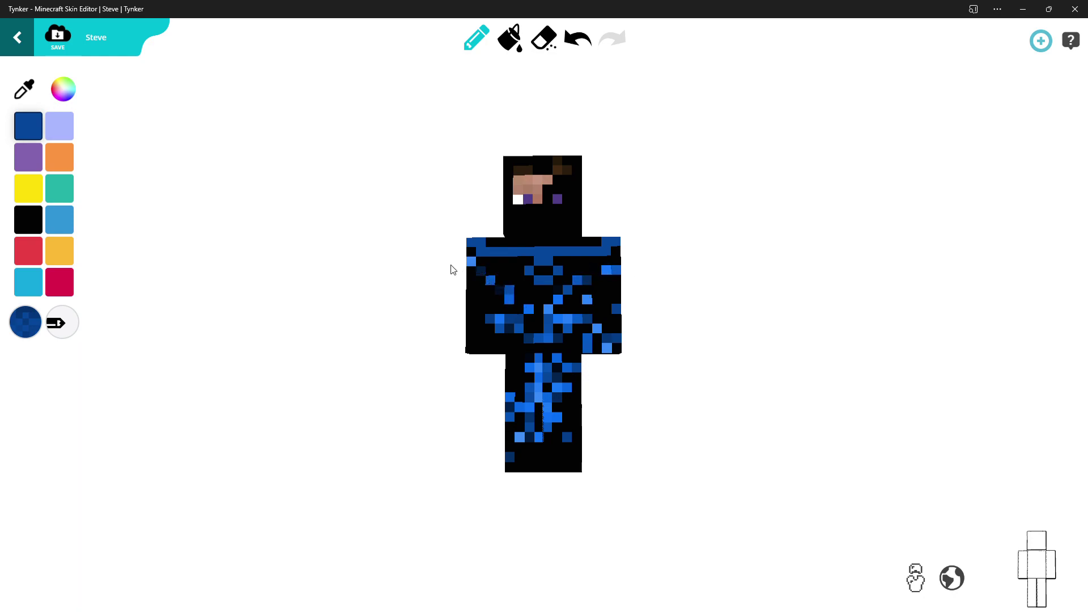
# Scatter blue pixels over the outer side of one arm and leg and across the back of the body.
pyautogui.moveTo(491, 357); pyautogui.dragTo(743, 306)
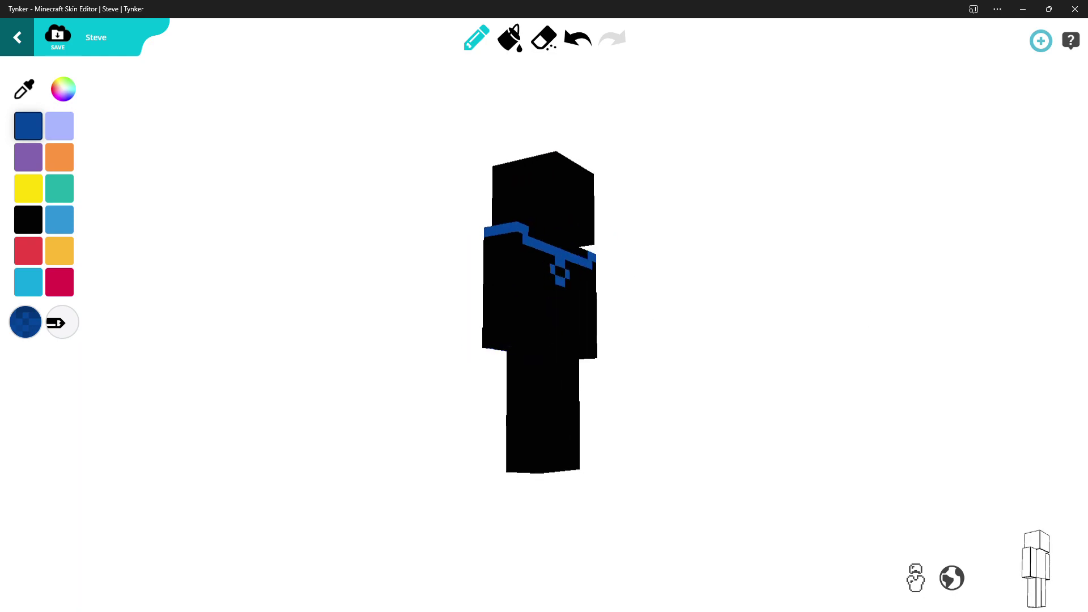
pyautogui.moveTo(506, 262); pyautogui.dragTo(518, 330)
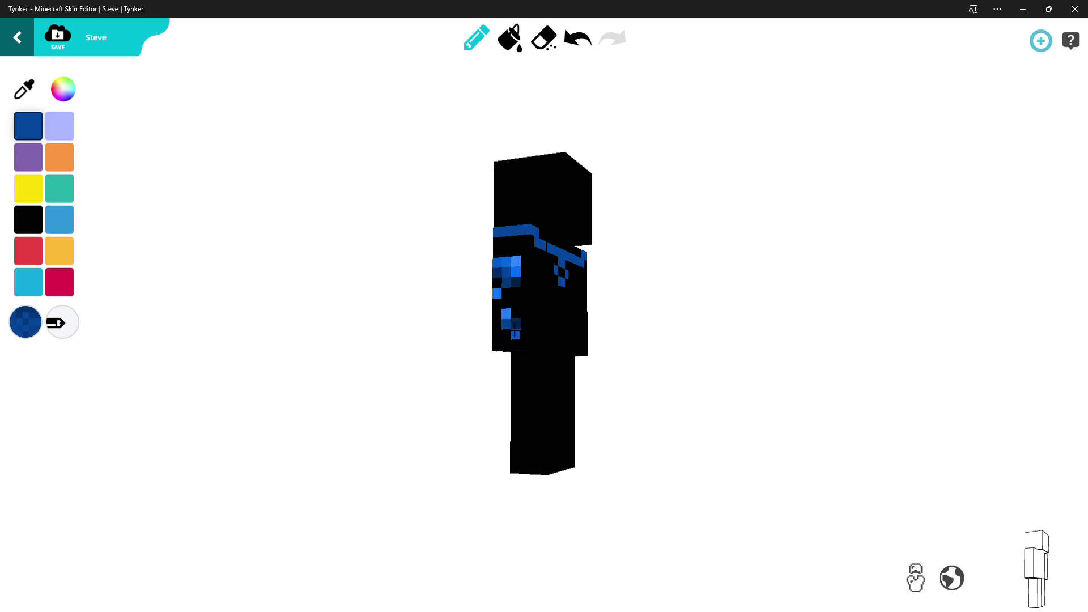
pyautogui.moveTo(542, 408)
pyautogui.mouseDown()
pyautogui.moveTo(524, 439)
pyautogui.moveTo(489, 415)
pyautogui.moveTo(551, 417)
pyautogui.moveTo(556, 448)
pyautogui.mouseUp()
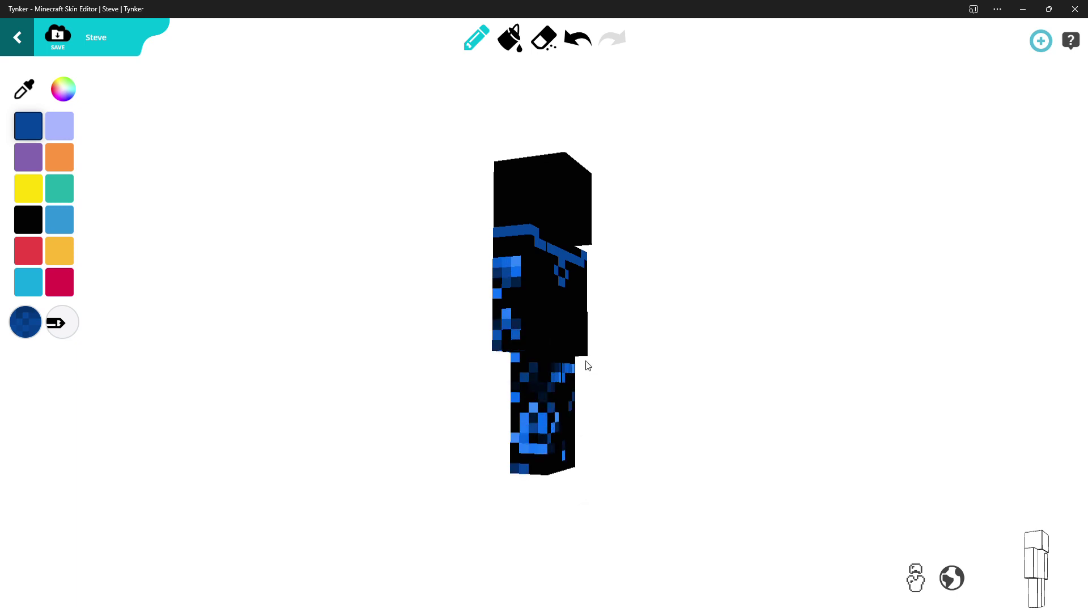
pyautogui.moveTo(573, 322); pyautogui.dragTo(516, 318)
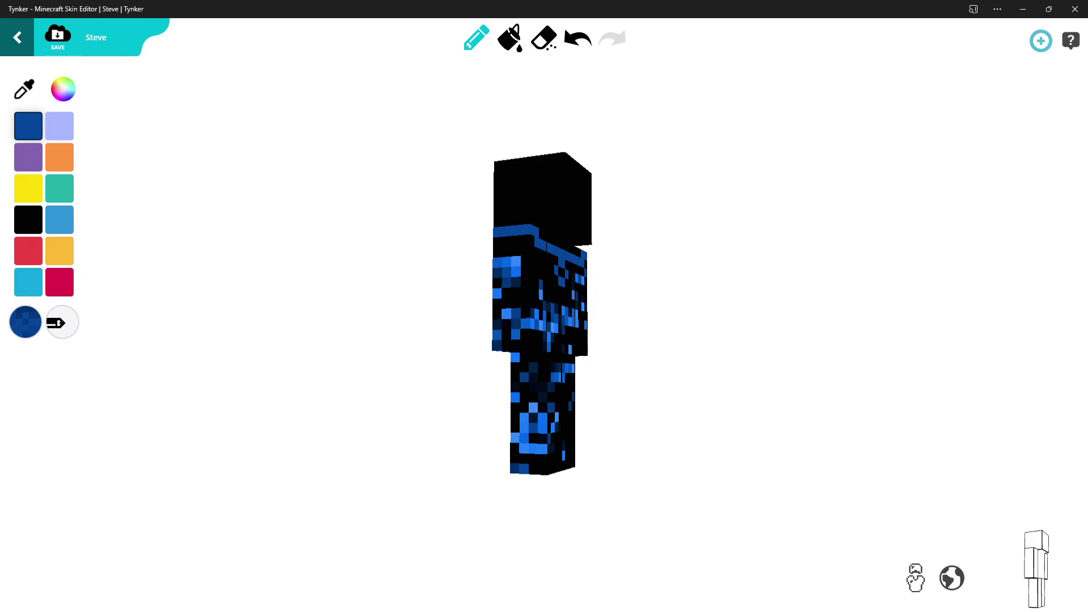
pyautogui.moveTo(538, 272); pyautogui.dragTo(507, 261)
# Scatter blue pixels over the soles of the feet and the undersides of the arms.
pyautogui.moveTo(763, 331); pyautogui.dragTo(416, 327)
pyautogui.moveTo(591, 370)
pyautogui.mouseDown()
pyautogui.moveTo(585, 400)
pyautogui.moveTo(607, 413)
pyautogui.moveTo(945, 228)
pyautogui.mouseUp()
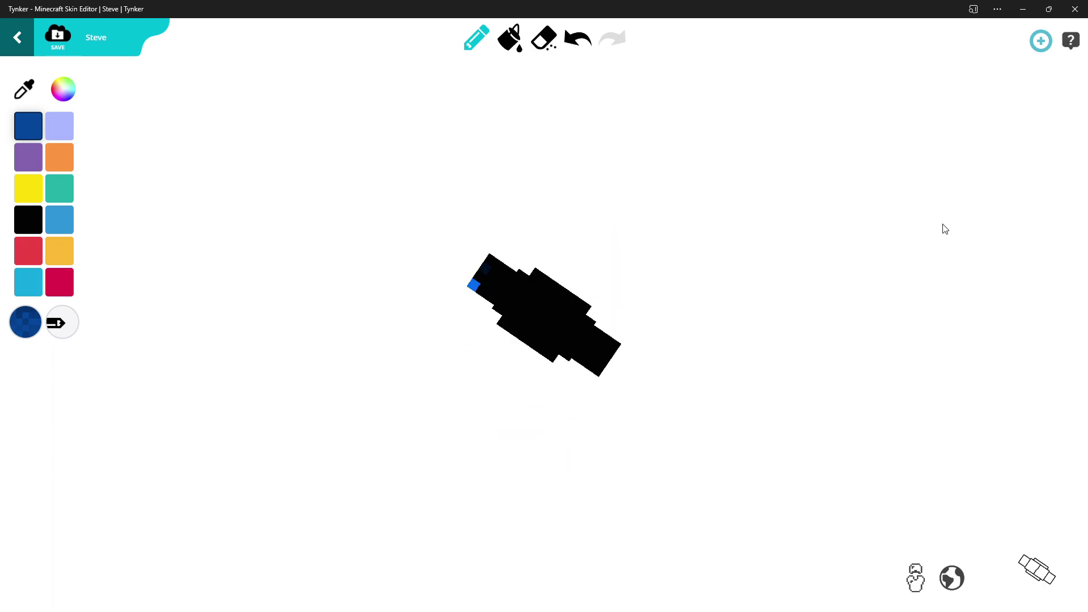
pyautogui.moveTo(559, 328)
pyautogui.mouseDown()
pyautogui.moveTo(506, 290)
pyautogui.moveTo(512, 312)
pyautogui.moveTo(592, 367)
pyautogui.moveTo(545, 296)
pyautogui.moveTo(577, 339)
pyautogui.mouseUp()
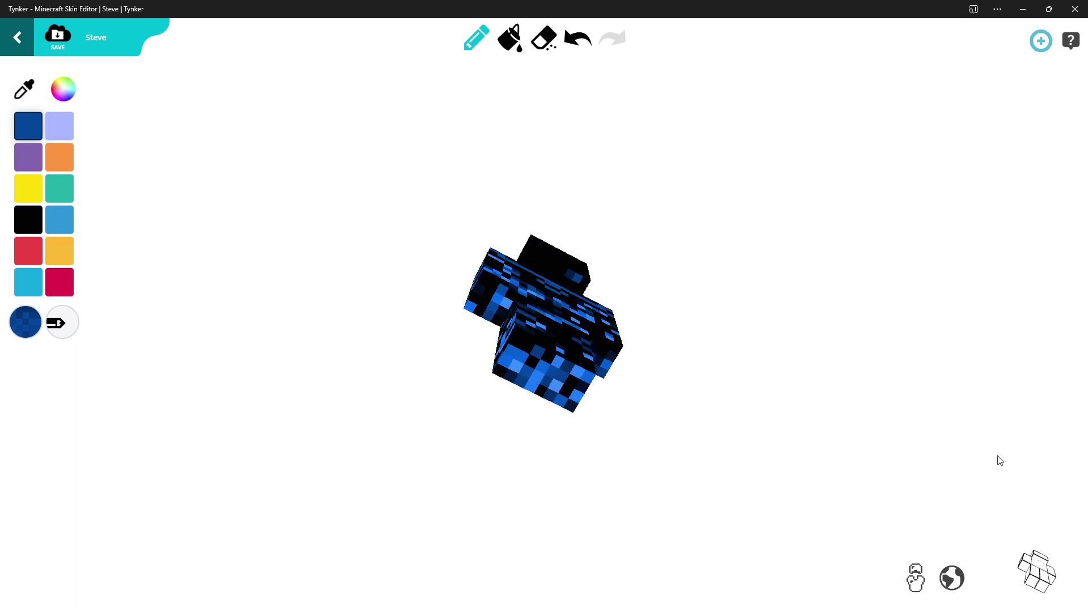
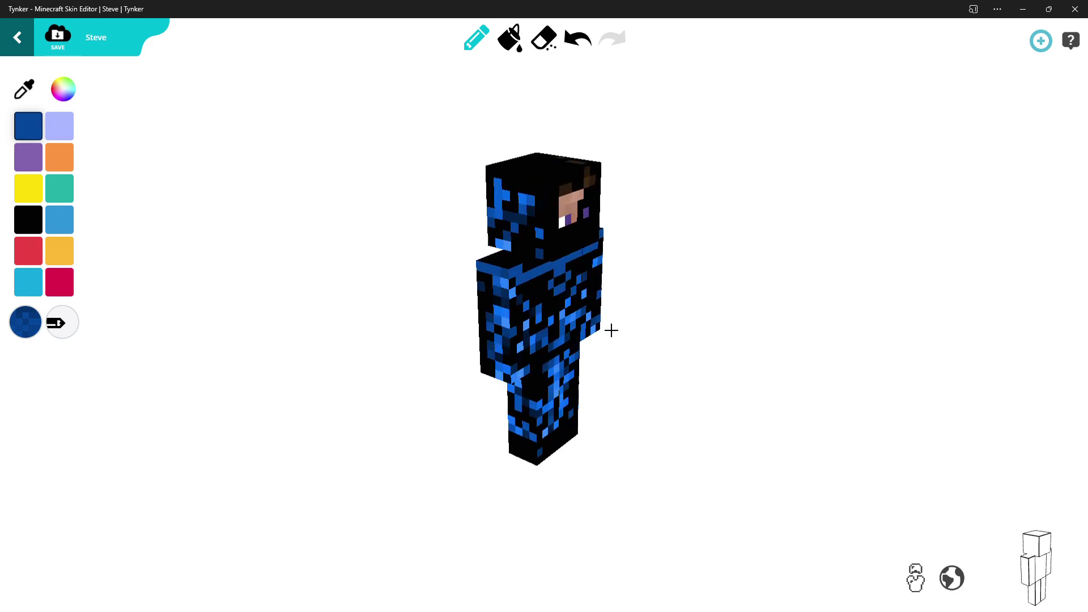
# Scatter blue pixels over the top and back of the head.
pyautogui.moveTo(626, 253); pyautogui.dragTo(567, 245)
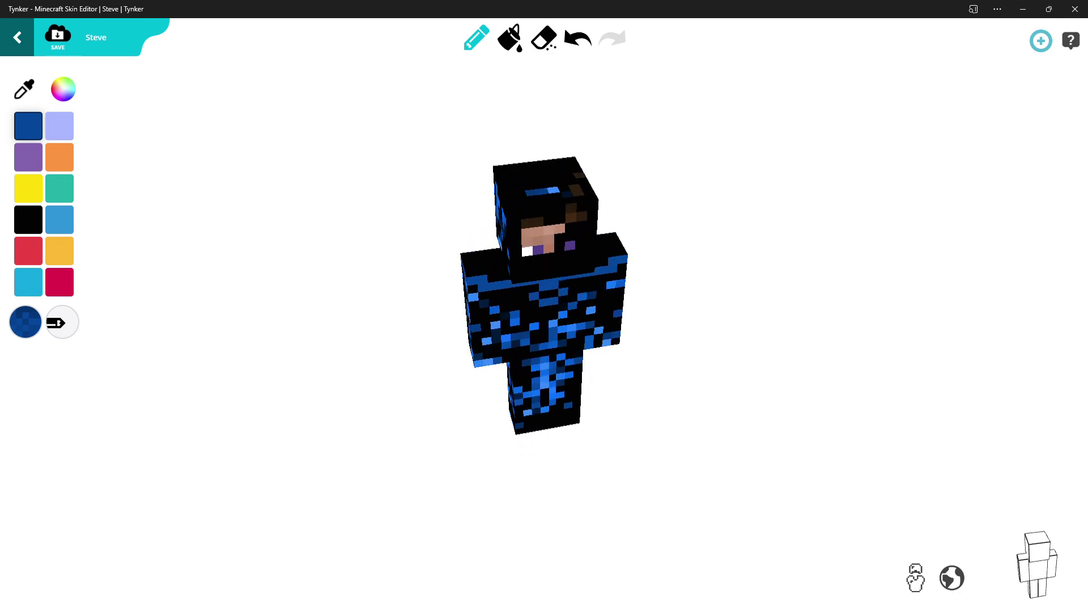
pyautogui.moveTo(506, 174); pyautogui.dragTo(567, 174)
pyautogui.moveTo(669, 199); pyautogui.dragTo(543, 139)
pyautogui.moveTo(567, 187)
pyautogui.mouseDown()
pyautogui.moveTo(576, 216)
pyautogui.moveTo(573, 170)
pyautogui.moveTo(559, 210)
pyautogui.moveTo(564, 169)
pyautogui.mouseUp()
pyautogui.moveTo(707, 192); pyautogui.dragTo(362, 220)
pyautogui.moveTo(711, 218)
pyautogui.mouseDown()
pyautogui.moveTo(845, 207)
pyautogui.moveTo(692, 267)
pyautogui.mouseUp()
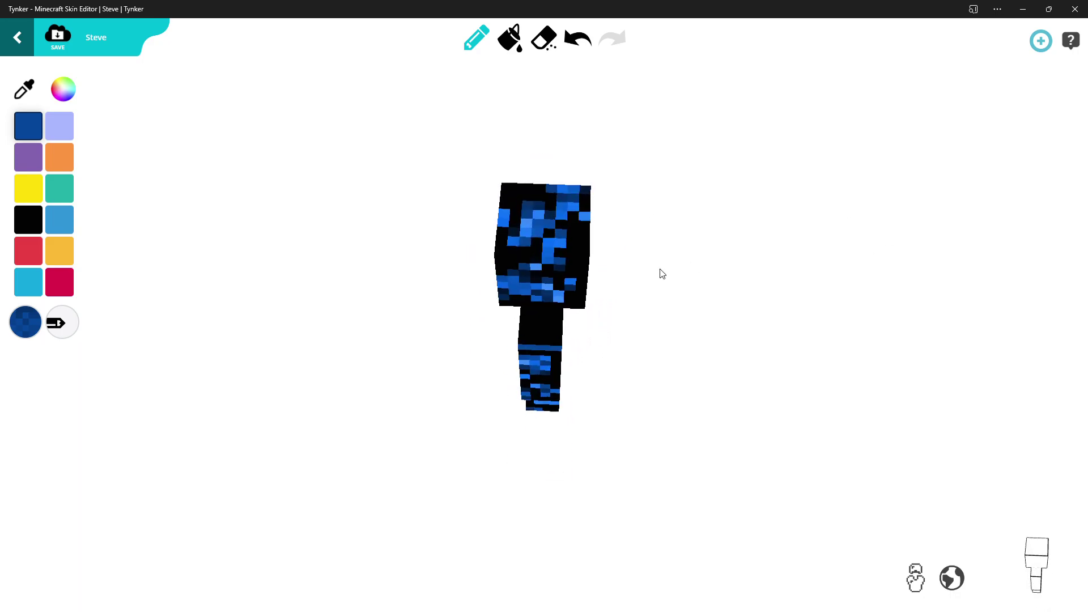
# Scatter blue pixels over the remaining side of the head, its underside and the chin.
pyautogui.moveTo(569, 311); pyautogui.dragTo(641, 296)
pyautogui.moveTo(583, 251); pyautogui.dragTo(549, 244)
pyautogui.moveTo(723, 237)
pyautogui.mouseDown()
pyautogui.moveTo(740, 192)
pyautogui.moveTo(740, 141)
pyautogui.mouseUp()
pyautogui.moveTo(578, 243); pyautogui.dragTo(572, 247)
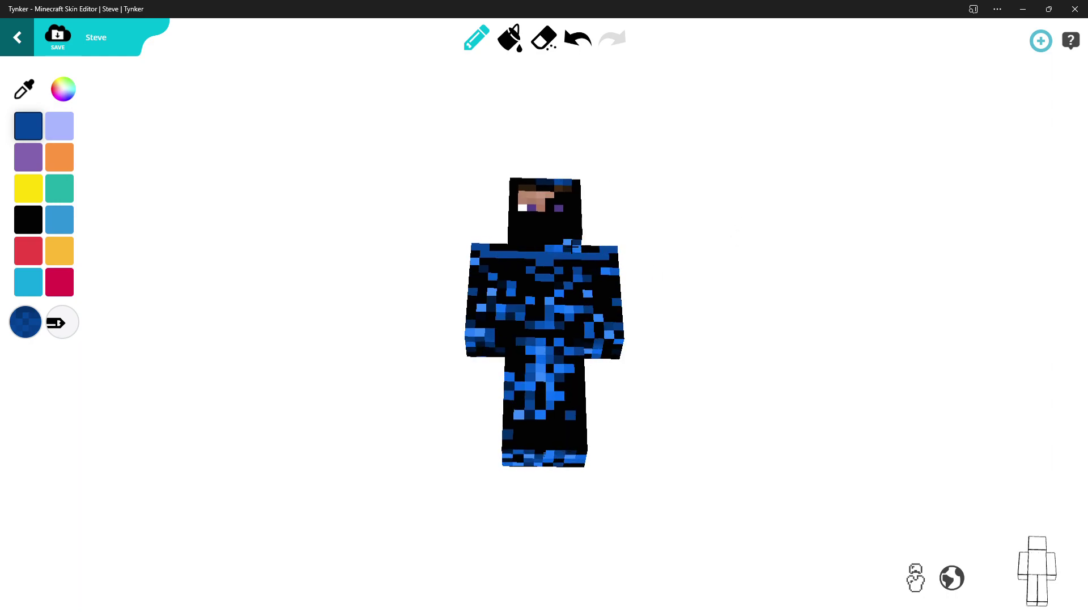
pyautogui.moveTo(794, 243); pyautogui.dragTo(814, 264)
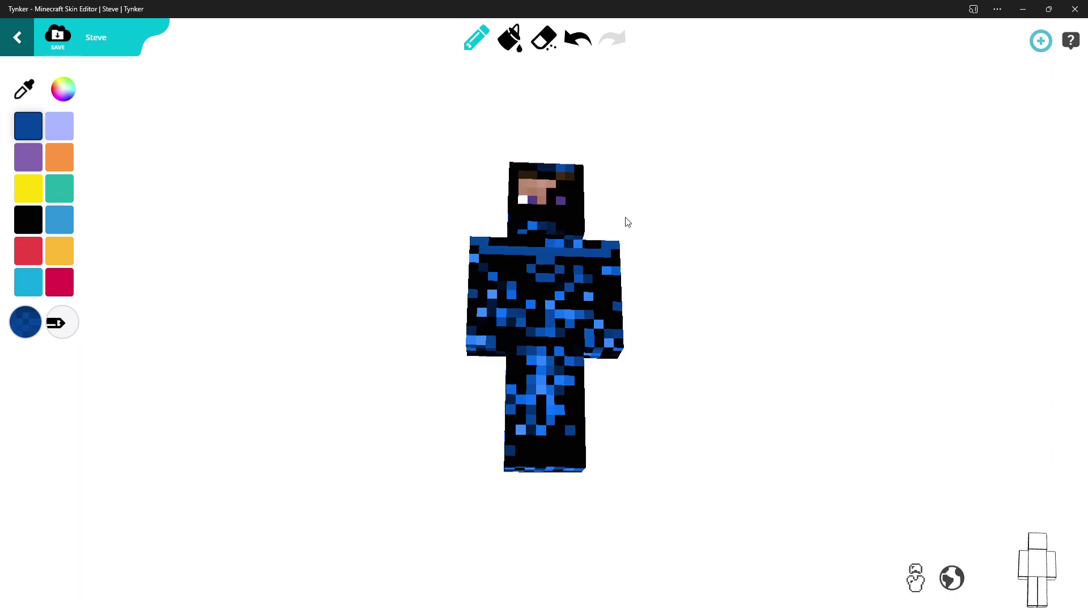
pyautogui.moveTo(743, 323); pyautogui.dragTo(772, 382)
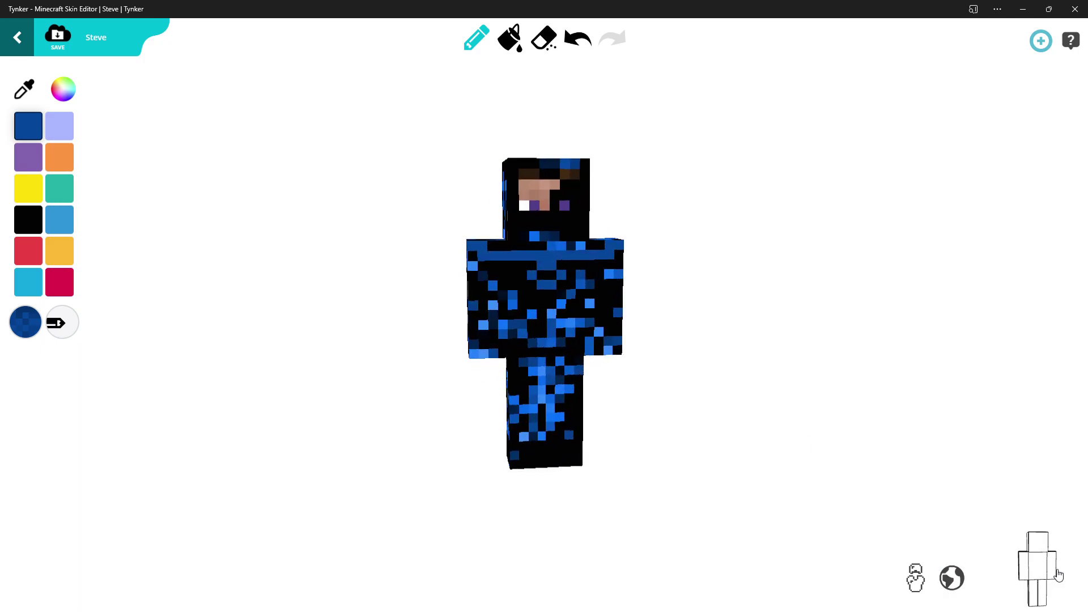
# Hide the head, scatter blue pixels over the tops of the shoulders and neck area, and show the head again.
pyautogui.click(1044, 540)
pyautogui.moveTo(769, 337); pyautogui.dragTo(781, 399)
pyautogui.click(534, 297)
pyautogui.moveTo(533, 297)
pyautogui.mouseDown()
pyautogui.moveTo(611, 314)
pyautogui.moveTo(535, 318)
pyautogui.mouseUp()
pyautogui.moveTo(746, 254); pyautogui.dragTo(734, 170)
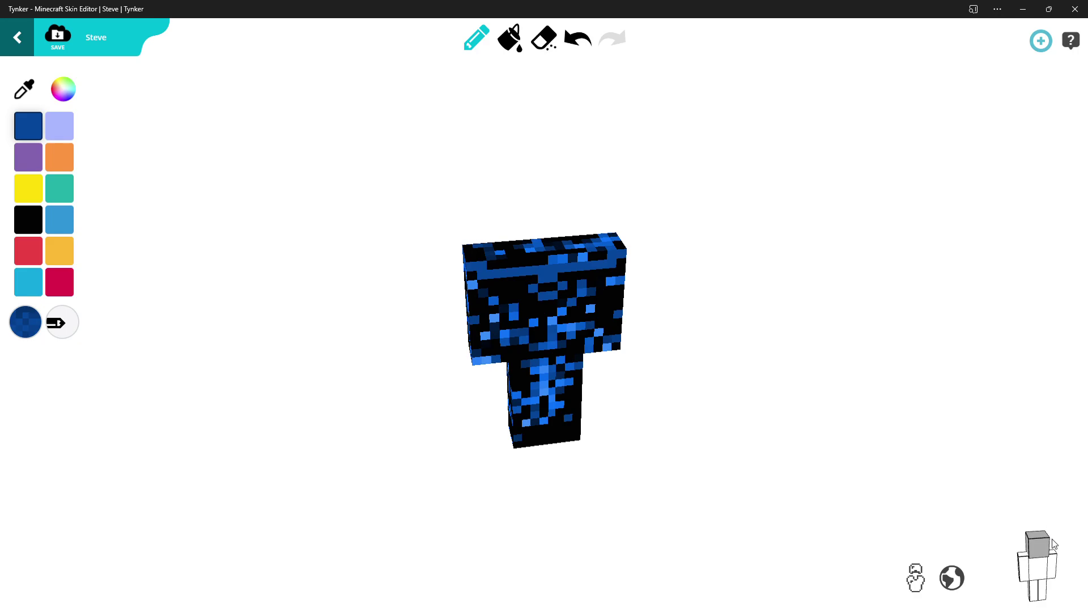
pyautogui.click(1038, 544)
# Hide one arm, scatter blue pixels over the torso side behind it, and show the arm again.
pyautogui.click(1024, 564)
pyautogui.moveTo(643, 349); pyautogui.dragTo(699, 294)
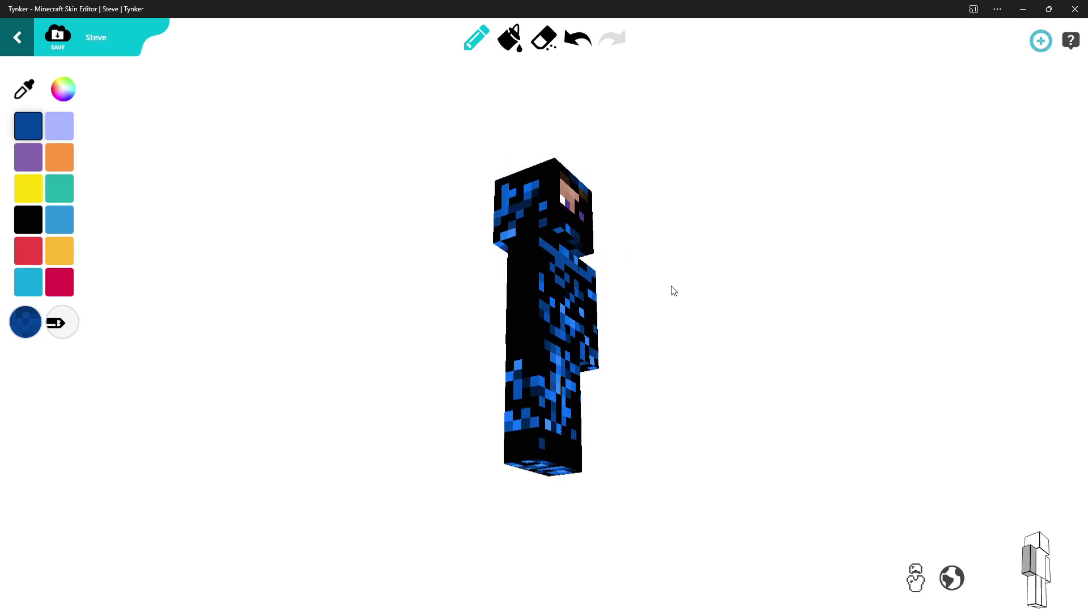
pyautogui.moveTo(527, 254)
pyautogui.mouseDown()
pyautogui.moveTo(511, 274)
pyautogui.moveTo(532, 349)
pyautogui.moveTo(526, 324)
pyautogui.mouseUp()
pyautogui.click(1030, 559)
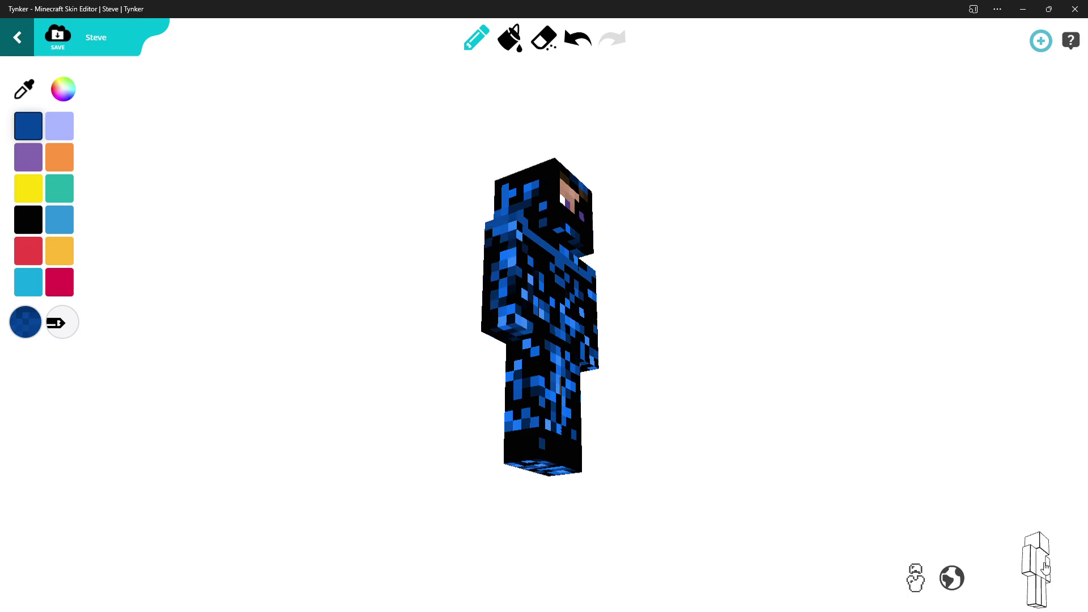
# Hide the torso and scatter blue pixels over the inner side of one arm.
pyautogui.click(1040, 560)
pyautogui.moveTo(914, 443); pyautogui.dragTo(661, 308)
pyautogui.moveTo(564, 280)
pyautogui.mouseDown()
pyautogui.moveTo(546, 266)
pyautogui.moveTo(549, 286)
pyautogui.moveTo(504, 259)
pyautogui.mouseUp()
pyautogui.moveTo(639, 280)
pyautogui.mouseDown()
pyautogui.moveTo(565, 249)
pyautogui.moveTo(579, 320)
pyautogui.mouseUp()
pyautogui.moveTo(741, 309); pyautogui.dragTo(821, 301)
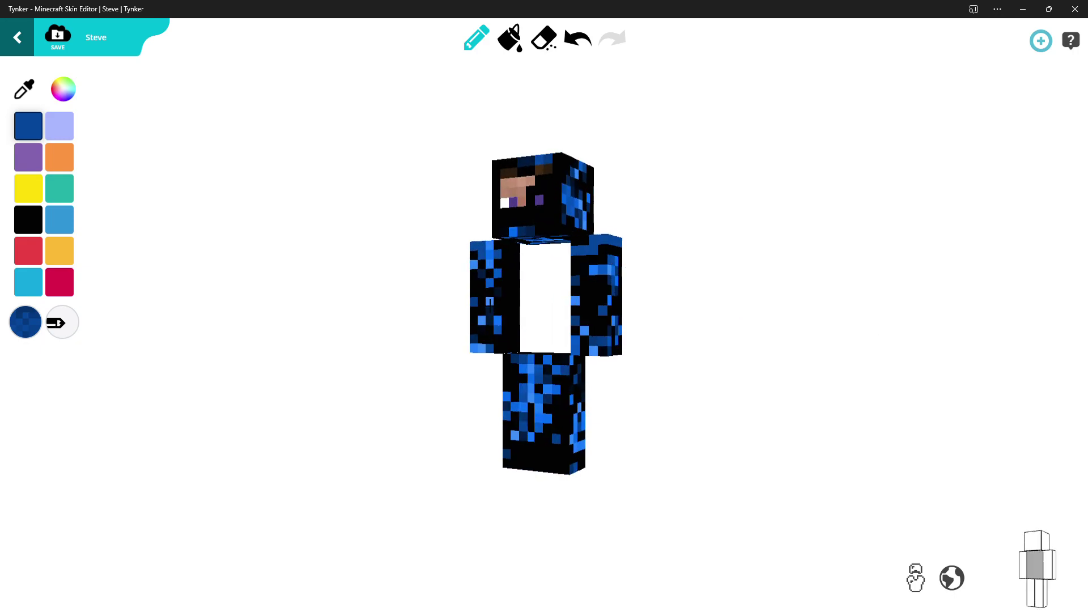
pyautogui.moveTo(522, 278)
pyautogui.mouseDown()
pyautogui.moveTo(496, 317)
pyautogui.moveTo(513, 286)
pyautogui.moveTo(523, 329)
pyautogui.mouseUp()
# Scatter blue pixels over the inner side of the opposite arm and the tops of the legs, and restore the torso.
pyautogui.moveTo(790, 384)
pyautogui.mouseDown()
pyautogui.moveTo(786, 418)
pyautogui.moveTo(570, 317)
pyautogui.moveTo(526, 359)
pyautogui.moveTo(561, 343)
pyautogui.mouseUp()
pyautogui.moveTo(708, 309); pyautogui.dragTo(699, 237)
pyautogui.moveTo(559, 258)
pyautogui.mouseDown()
pyautogui.moveTo(568, 326)
pyautogui.moveTo(560, 302)
pyautogui.mouseUp()
pyautogui.moveTo(676, 322); pyautogui.dragTo(645, 359)
pyautogui.moveTo(561, 262)
pyautogui.mouseDown()
pyautogui.moveTo(571, 284)
pyautogui.moveTo(562, 248)
pyautogui.moveTo(582, 322)
pyautogui.mouseUp()
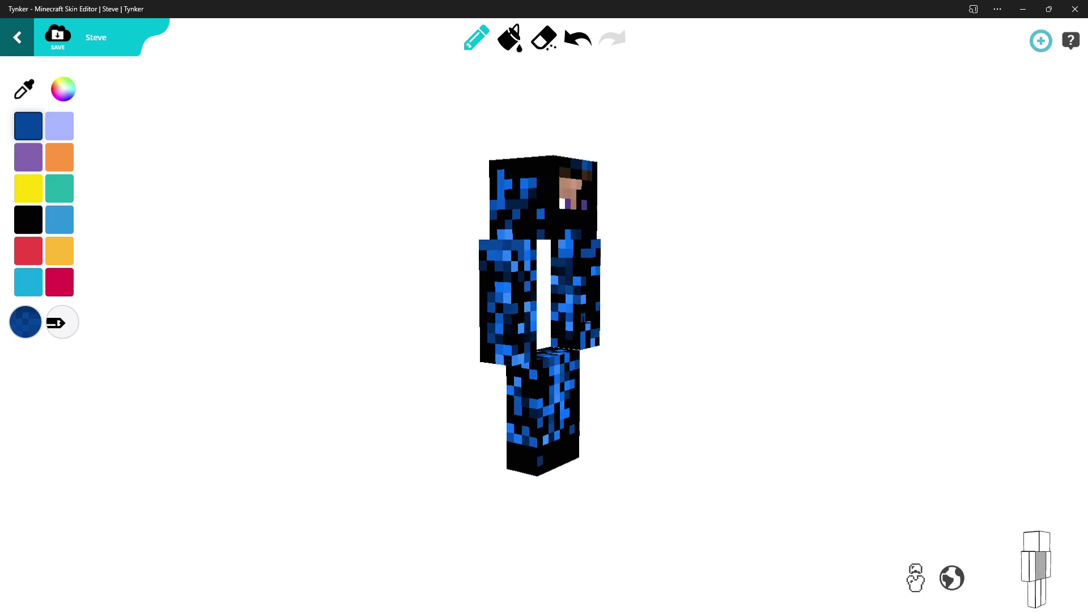
pyautogui.click(1041, 567)
# Hide the arm over the unpainted torso side, scatter blue pixels over that side, and leave both arms shown.
pyautogui.click(1034, 568)
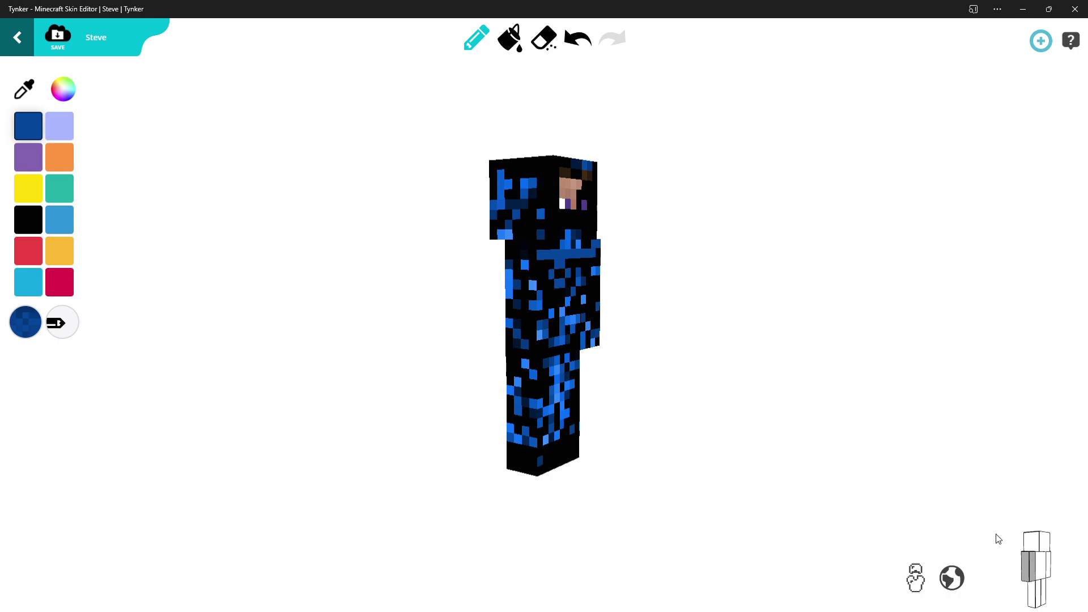
pyautogui.click(1030, 568)
pyautogui.moveTo(900, 403); pyautogui.dragTo(805, 403)
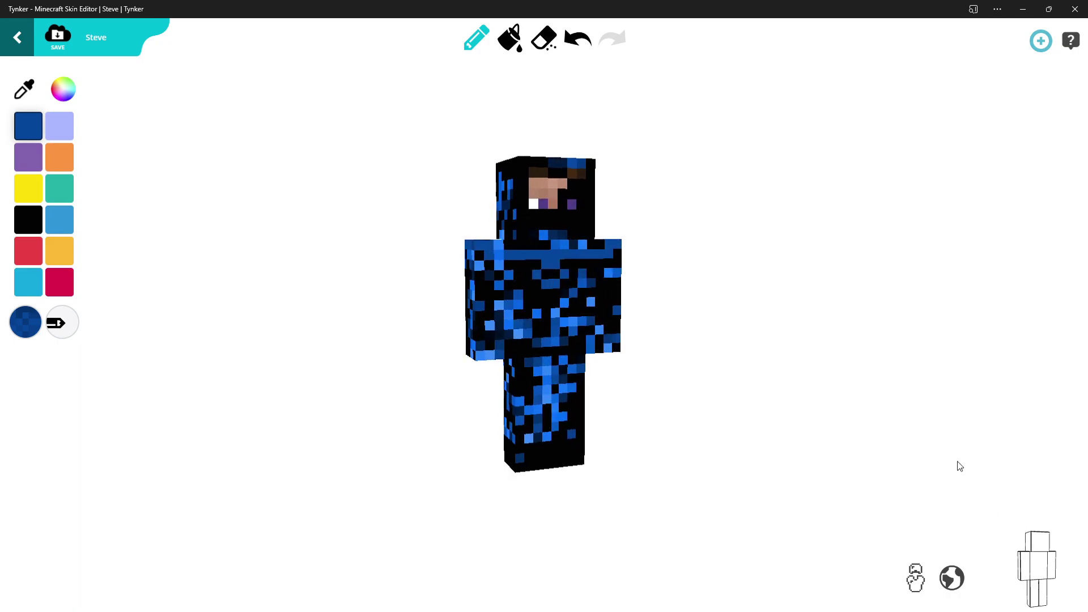
pyautogui.click(1049, 562)
pyautogui.moveTo(918, 432)
pyautogui.mouseDown()
pyautogui.moveTo(592, 309)
pyautogui.moveTo(556, 260)
pyautogui.moveTo(593, 313)
pyautogui.moveTo(559, 260)
pyautogui.mouseUp()
pyautogui.click(1049, 562)
pyautogui.moveTo(1007, 456); pyautogui.dragTo(986, 381)
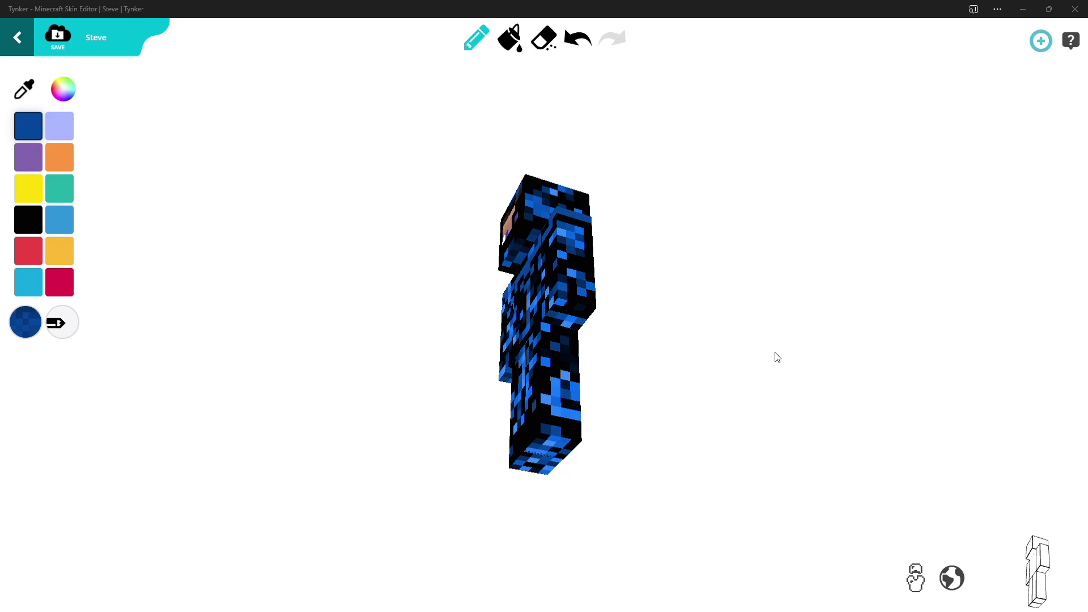
# Hide one leg, scatter blue pixels over the inner side of the other leg, and restore all hidden body parts.
pyautogui.moveTo(774, 353); pyautogui.dragTo(779, 350)
pyautogui.click(1048, 591)
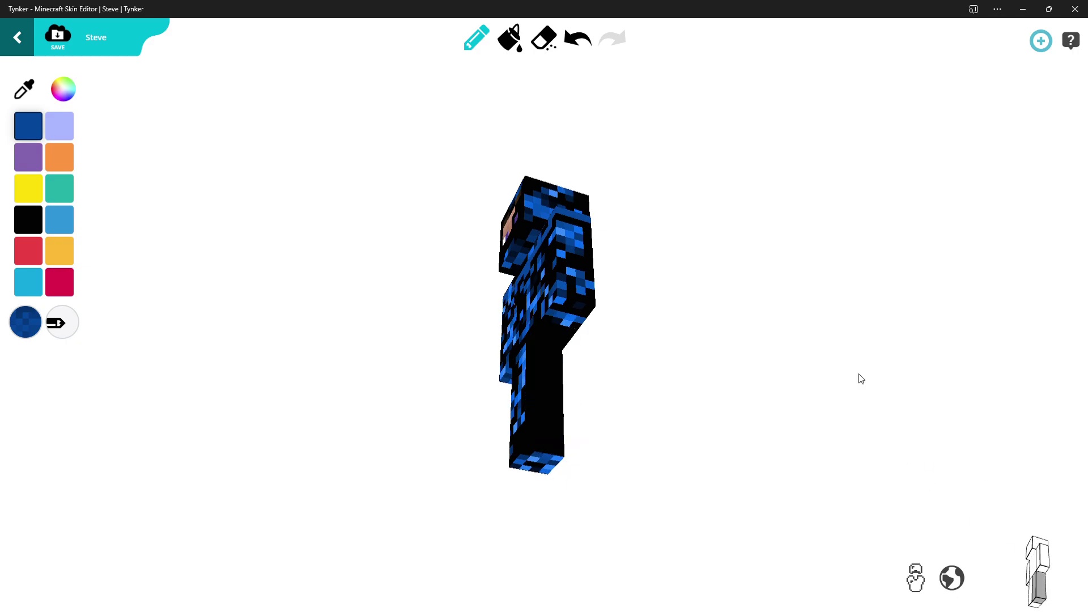
pyautogui.moveTo(893, 414); pyautogui.dragTo(791, 323)
pyautogui.moveTo(553, 314)
pyautogui.mouseDown()
pyautogui.moveTo(541, 357)
pyautogui.moveTo(571, 400)
pyautogui.mouseUp()
pyautogui.click(1037, 573)
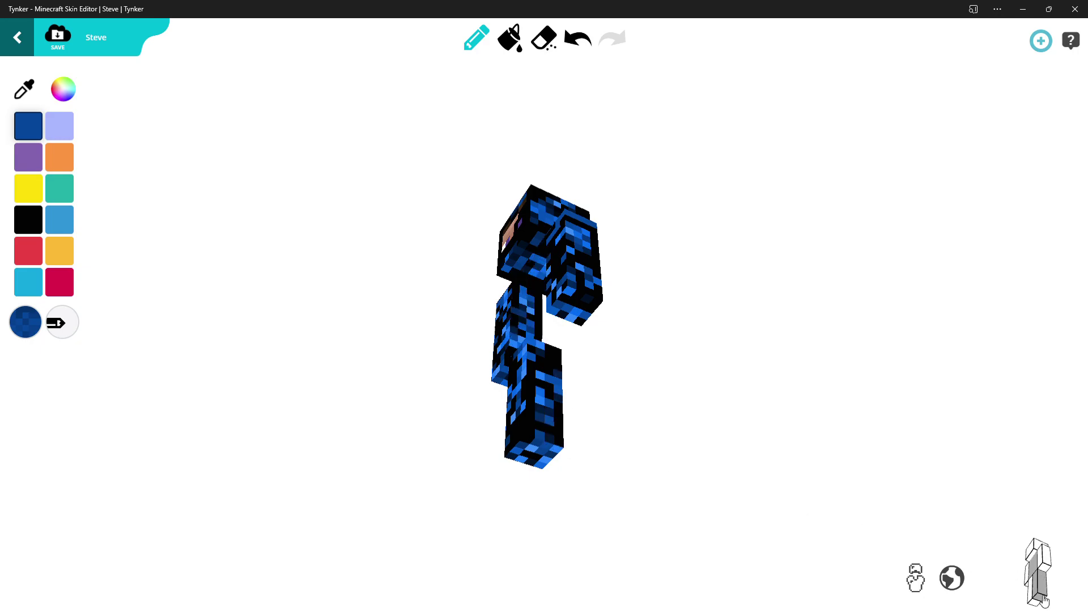
pyautogui.click(1038, 567)
pyautogui.click(1052, 590)
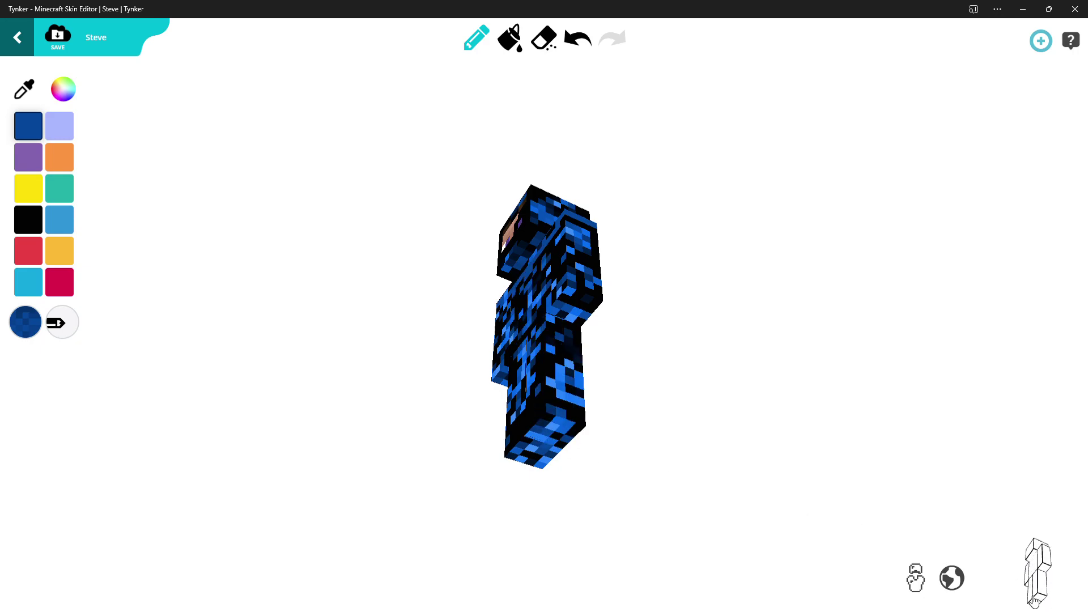
# Hide the finished leg and scatter blue pixels over the remaining leg's inner side and the torso's underside.
pyautogui.click(1035, 595)
pyautogui.moveTo(1007, 571); pyautogui.dragTo(723, 347)
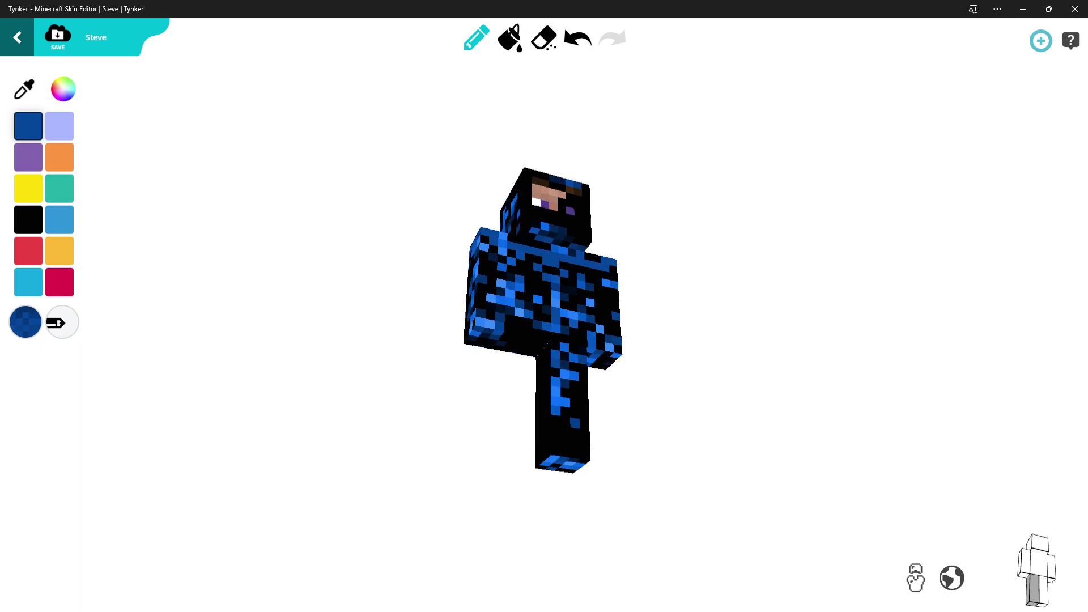
pyautogui.moveTo(526, 354)
pyautogui.mouseDown()
pyautogui.moveTo(544, 374)
pyautogui.moveTo(554, 478)
pyautogui.moveTo(590, 406)
pyautogui.moveTo(583, 367)
pyautogui.mouseUp()
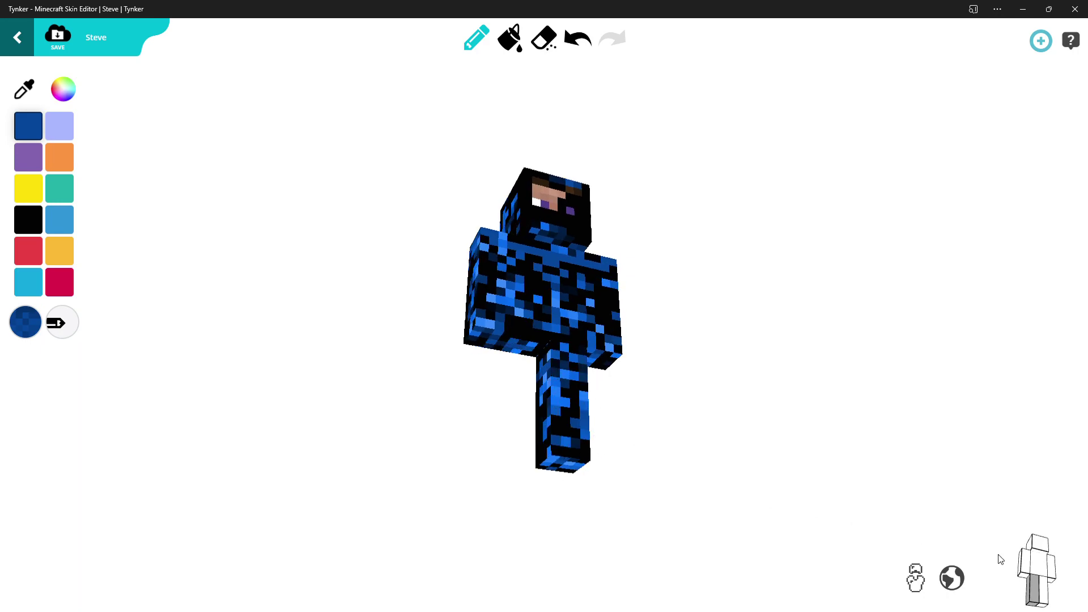
# Restore the hidden leg so the full body is shown, and save the finished Steve skin.
pyautogui.click(1034, 587)
pyautogui.moveTo(896, 435); pyautogui.dragTo(729, 406)
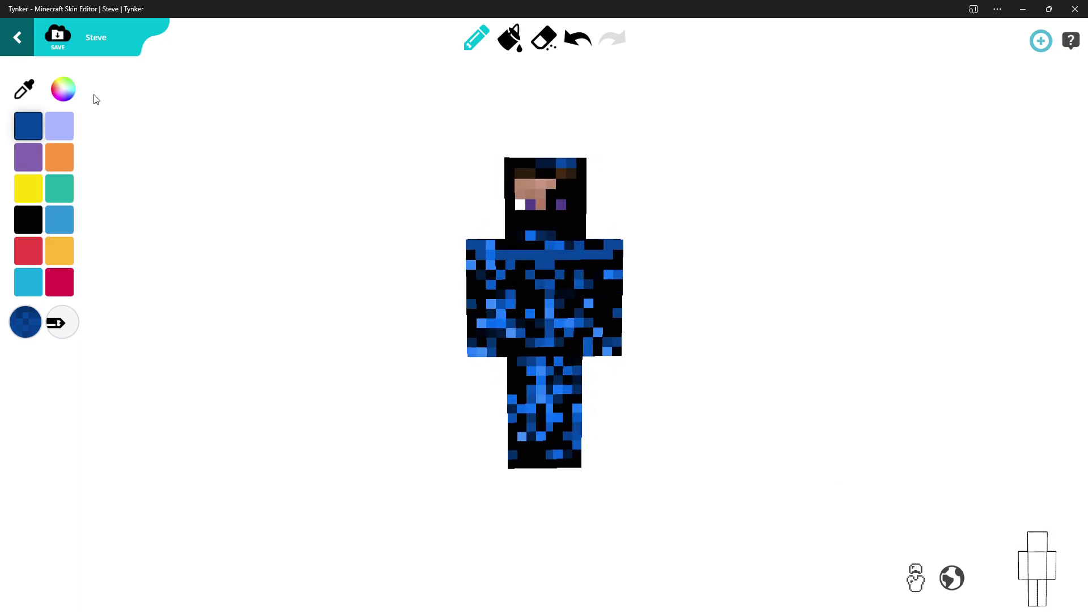
pyautogui.click(56, 45)
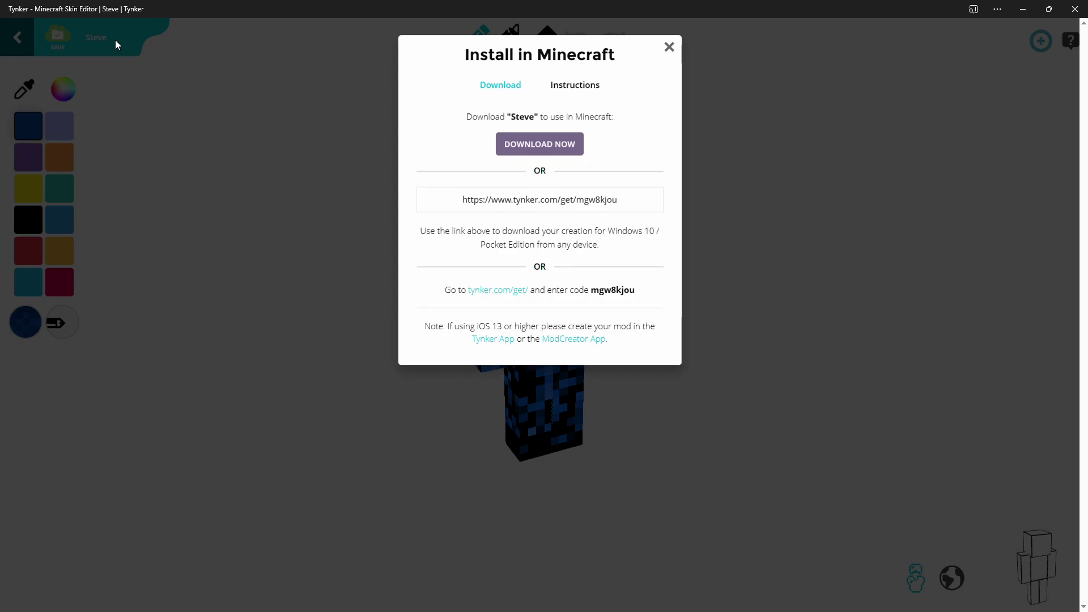
# Download the saved skin for use in Minecraft, and close the downloads list and the install dialog.
pyautogui.click(548, 149)
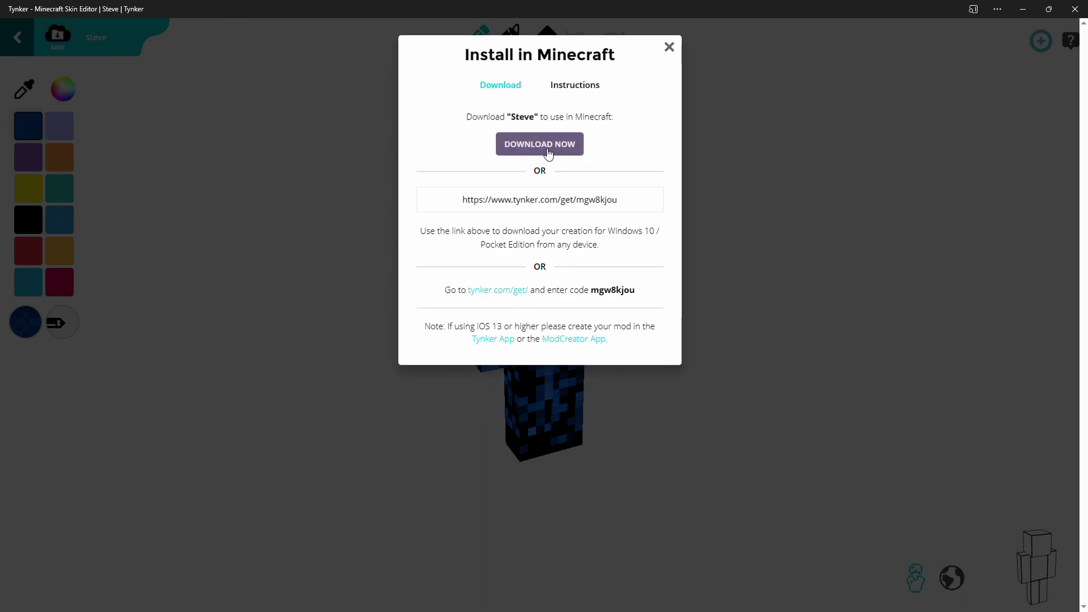
pyautogui.click(548, 149)
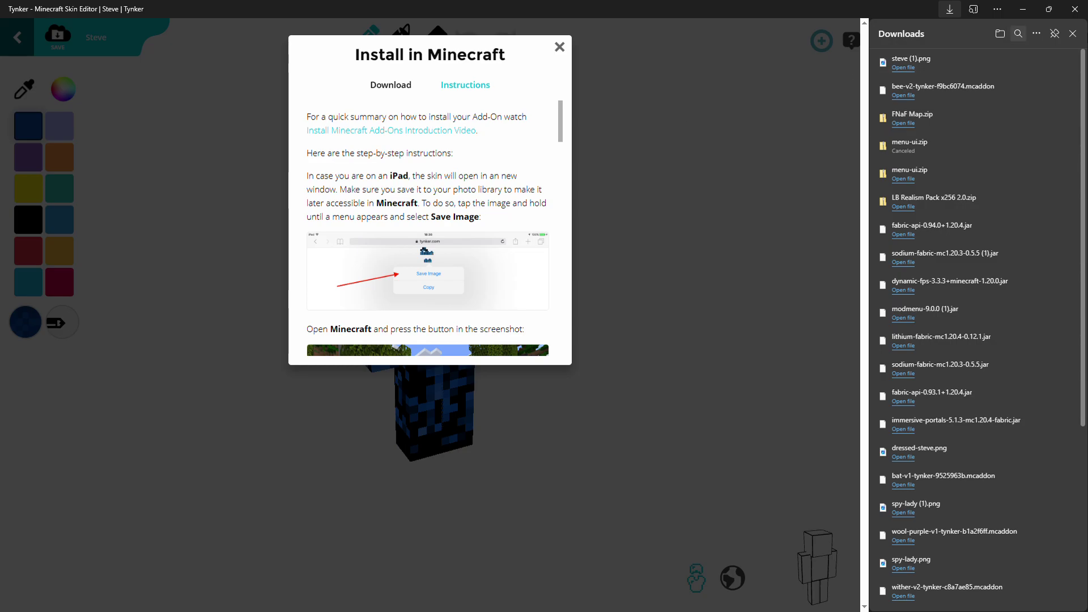
pyautogui.click(1073, 33)
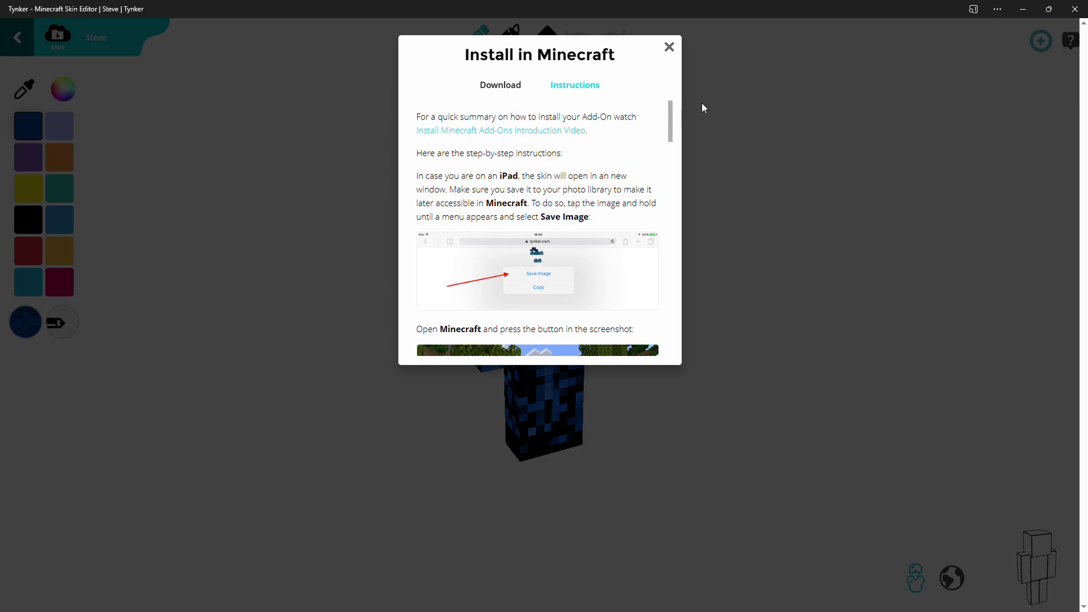
pyautogui.click(670, 46)
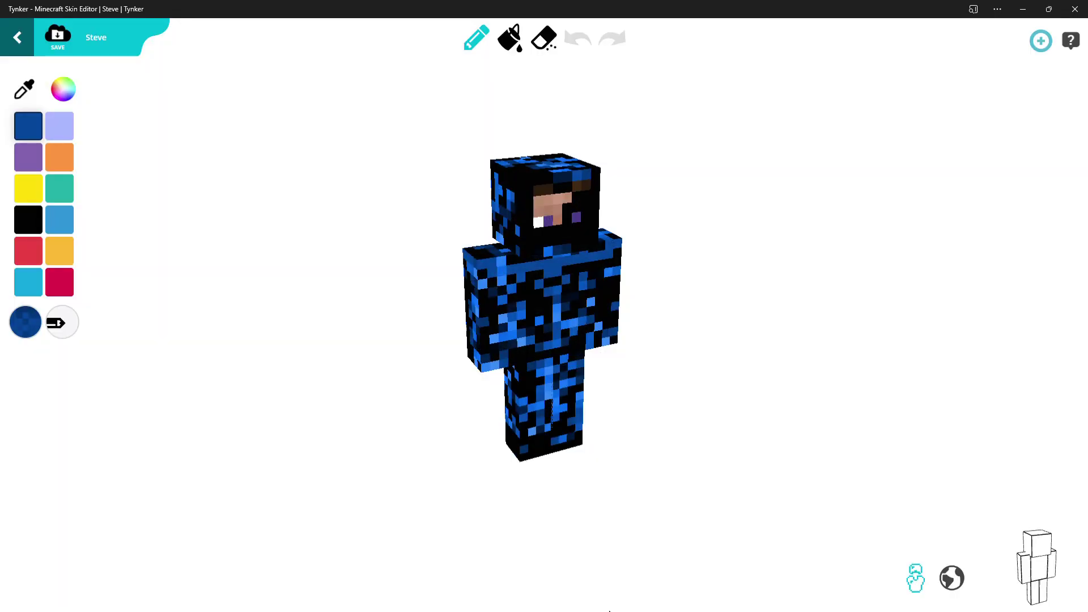